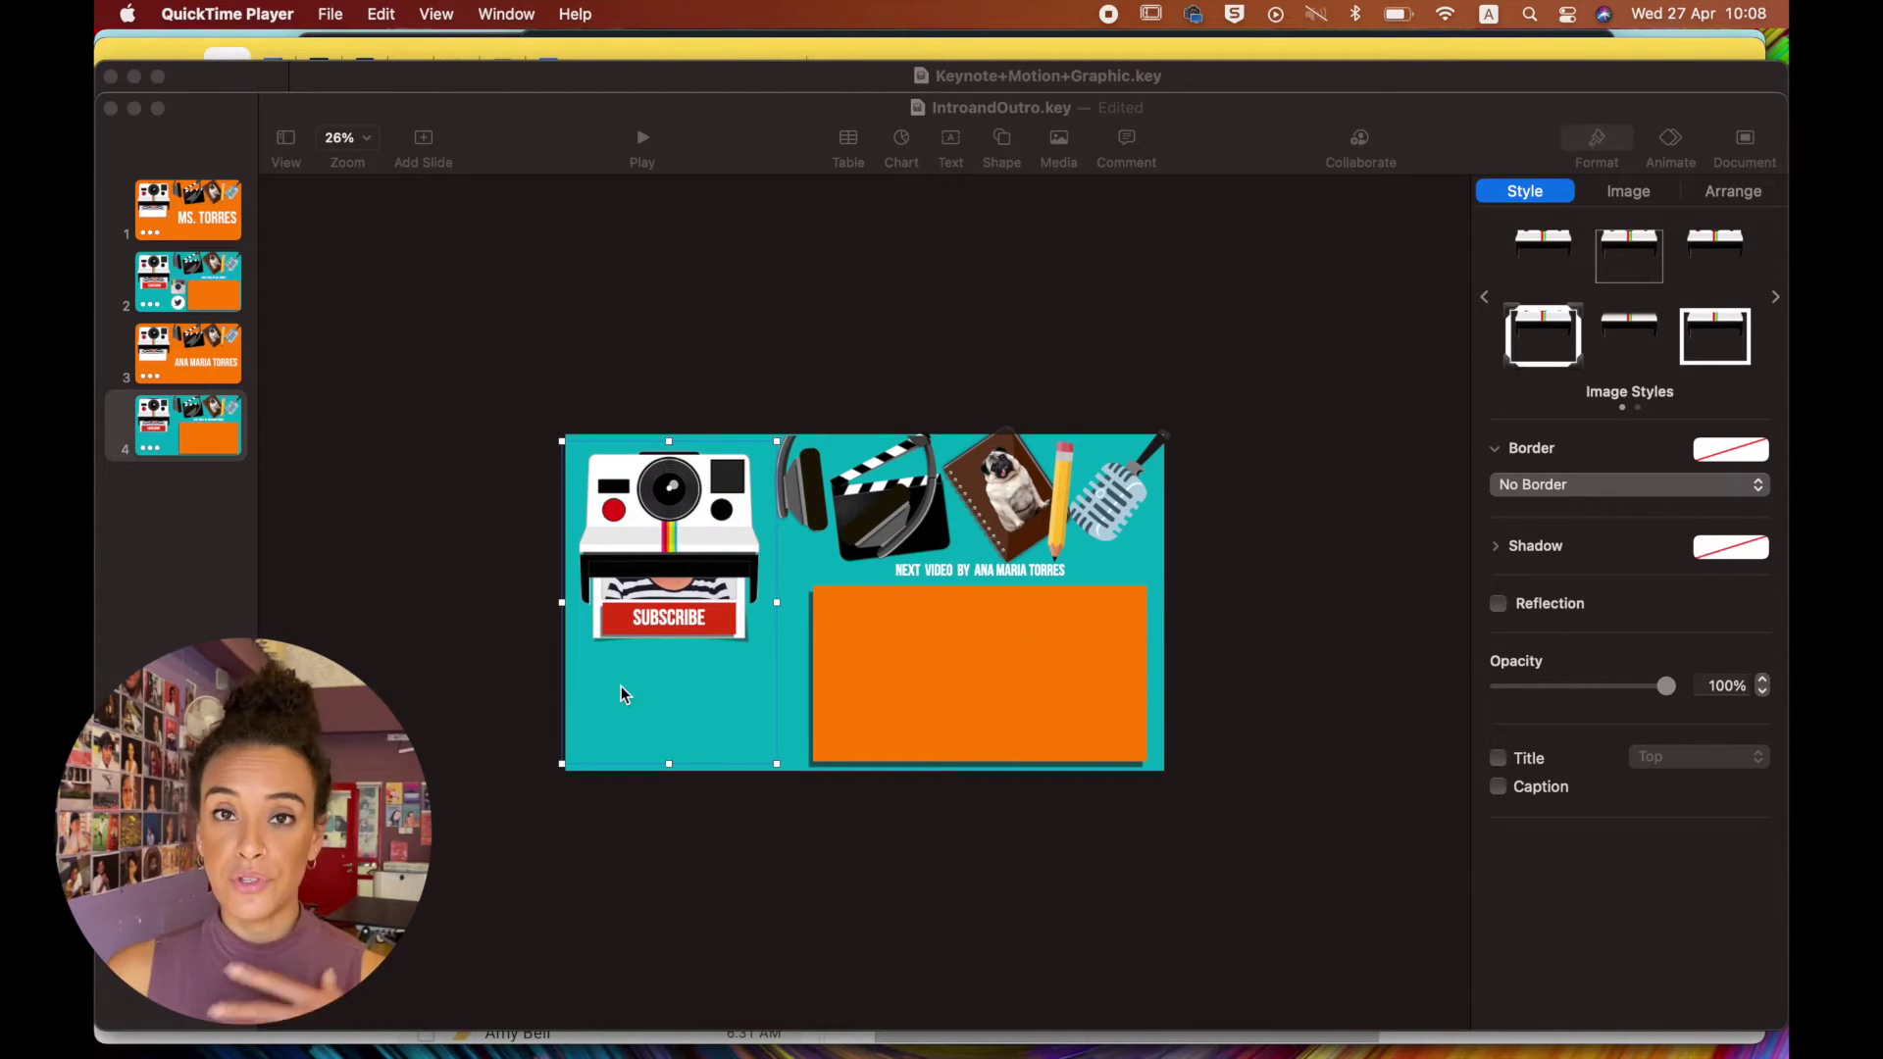
Browse through the four slides, then return to the orange title slide.
click(160, 221)
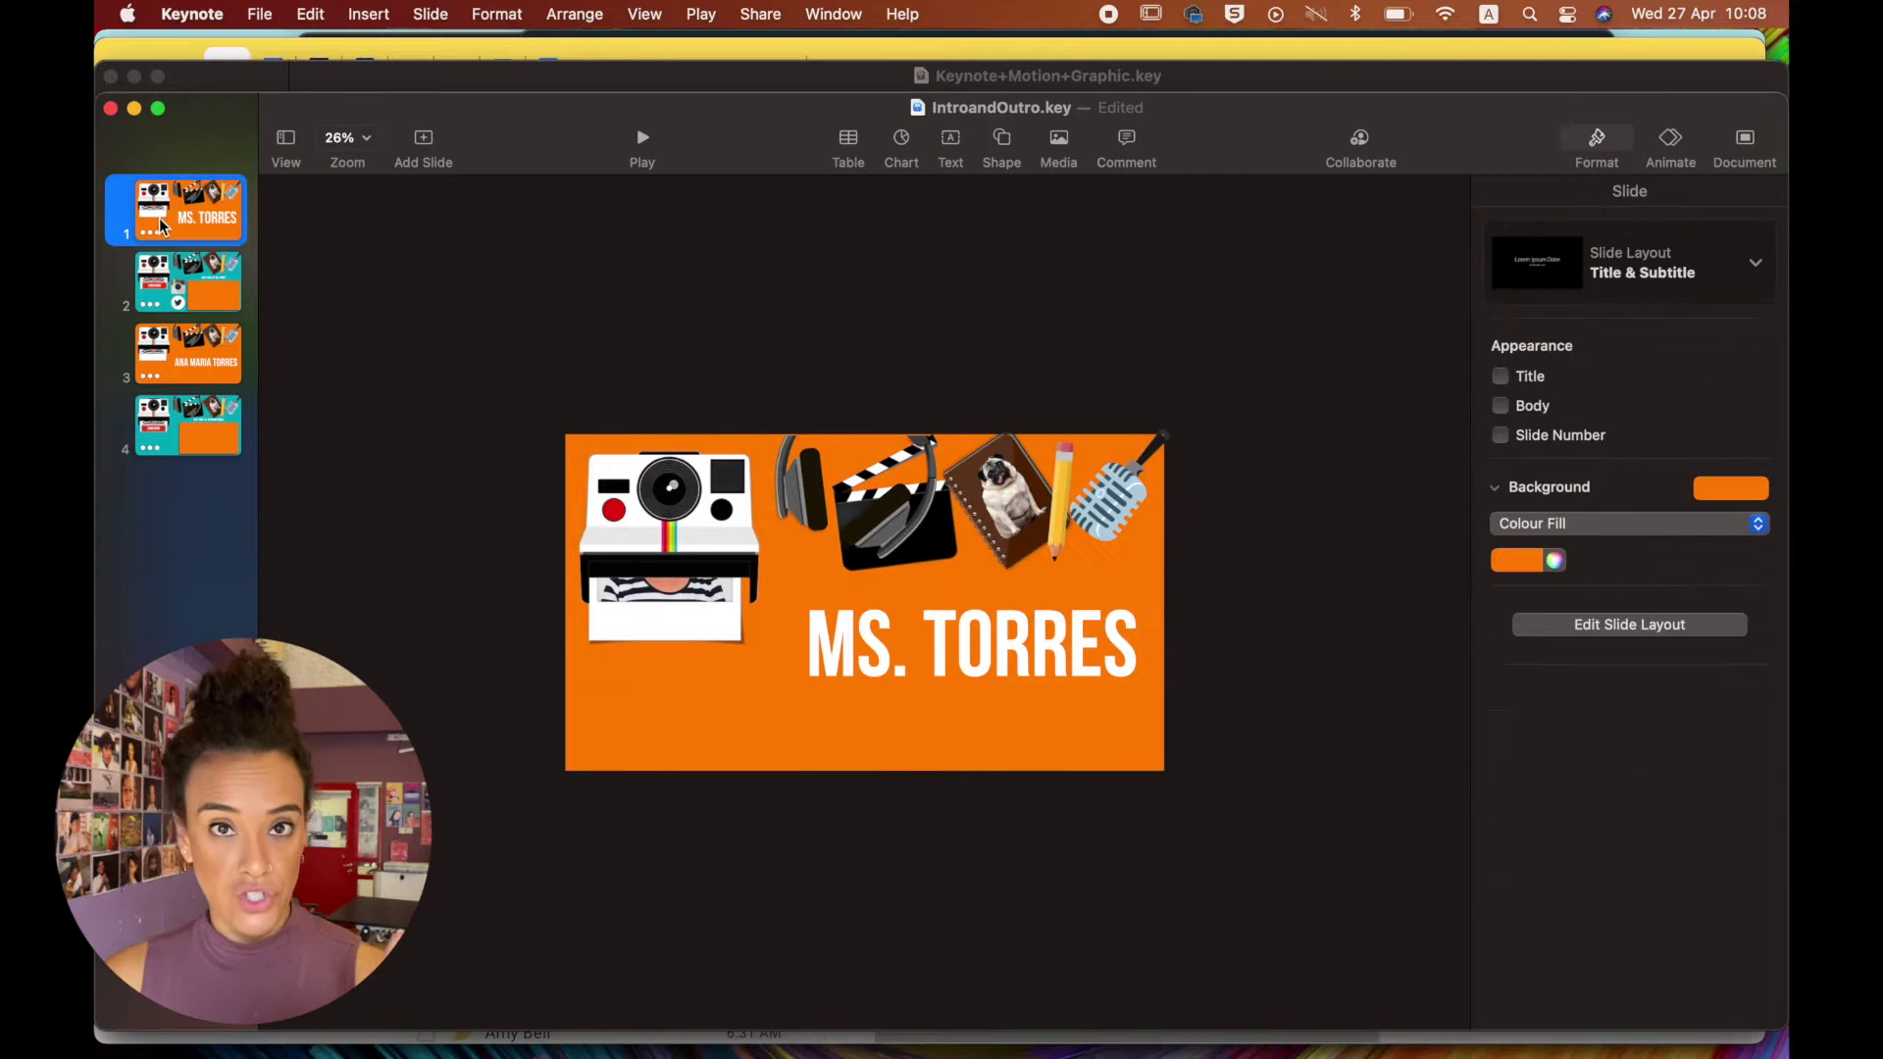
click(199, 313)
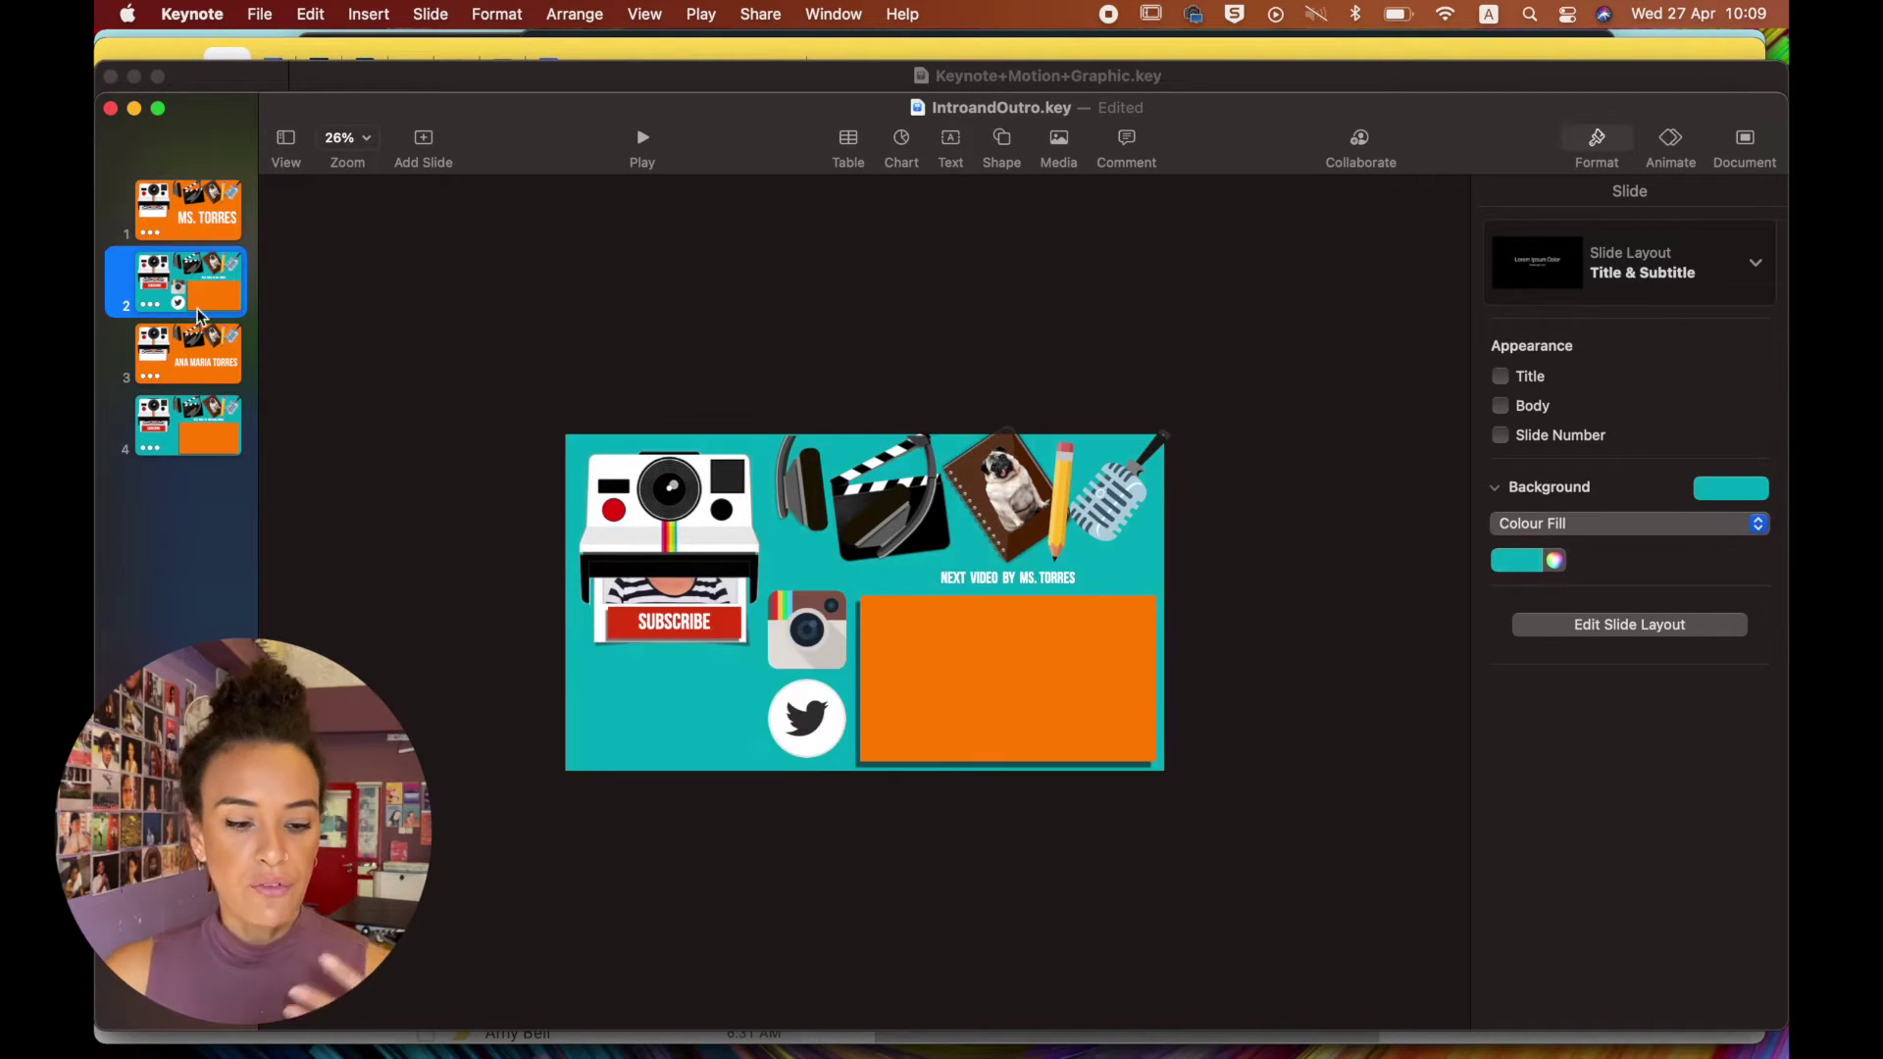
click(199, 338)
click(199, 410)
click(193, 198)
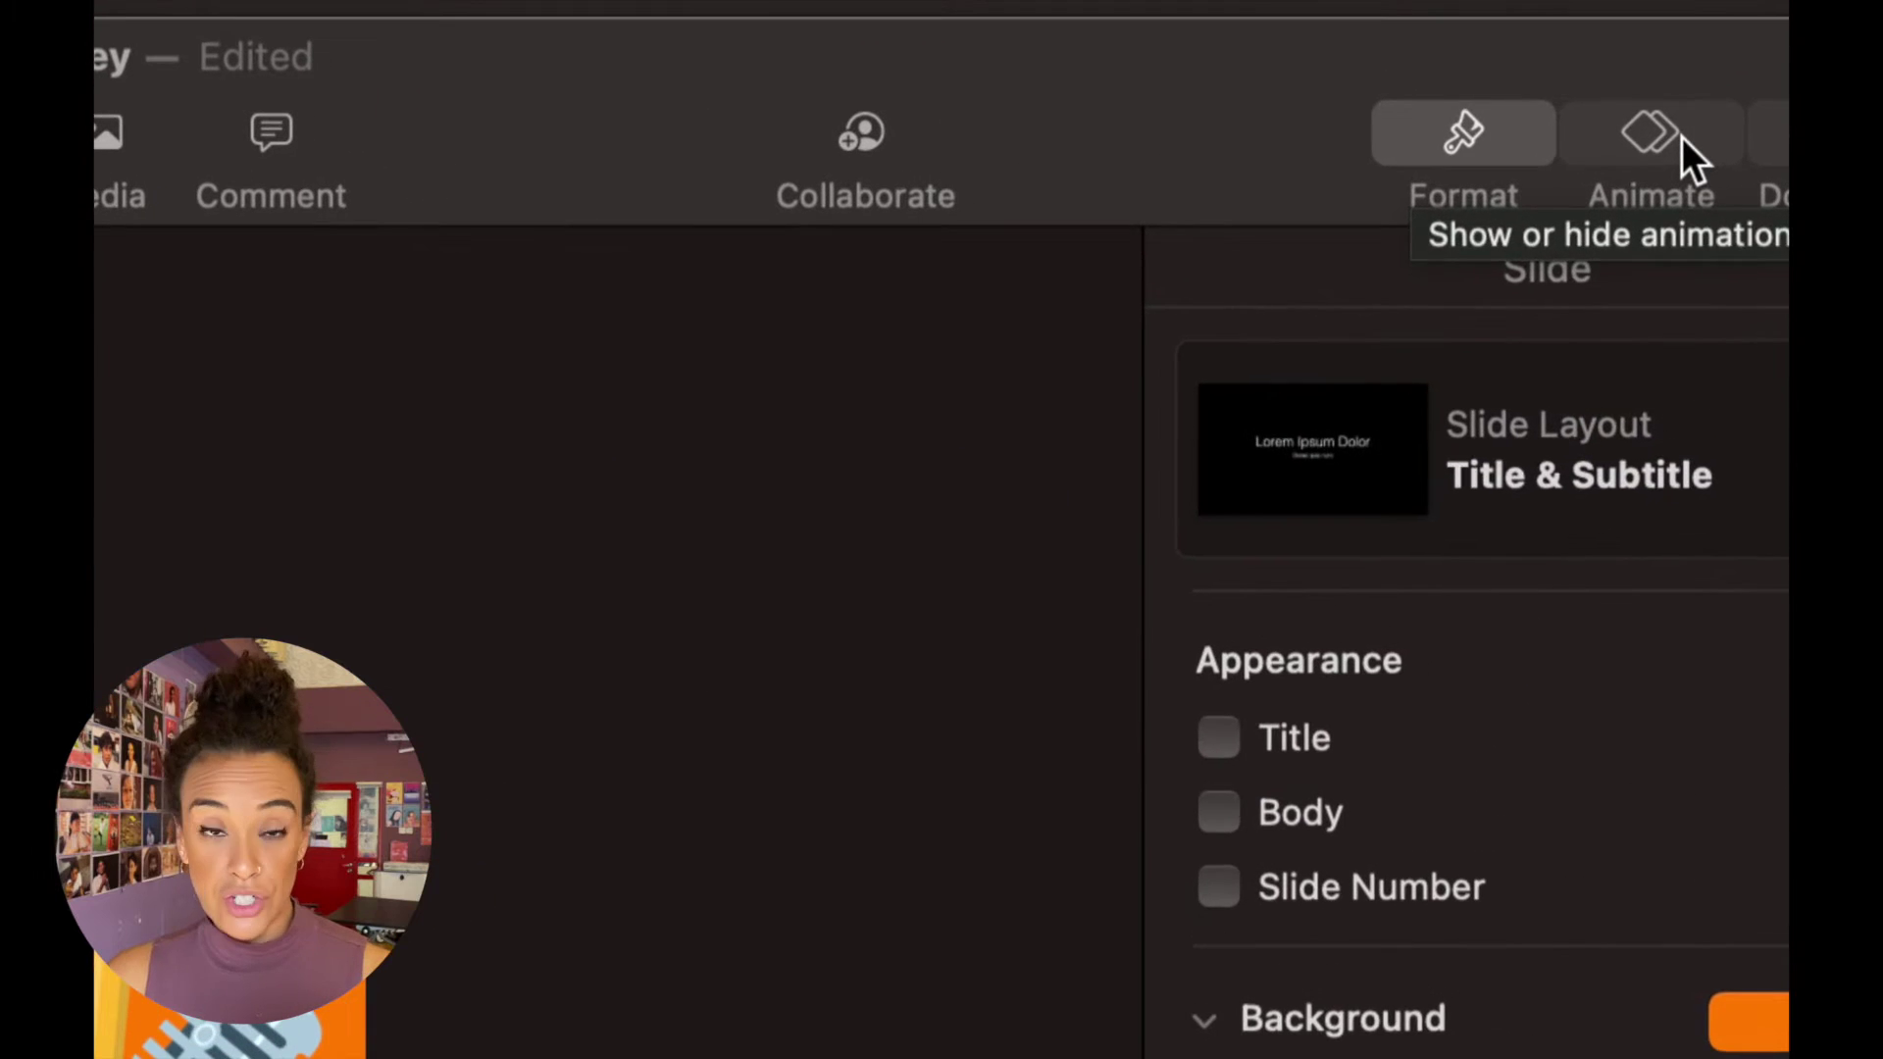
Preview the title slide's two builds from the Animate inspector's Build Order list.
click(1685, 143)
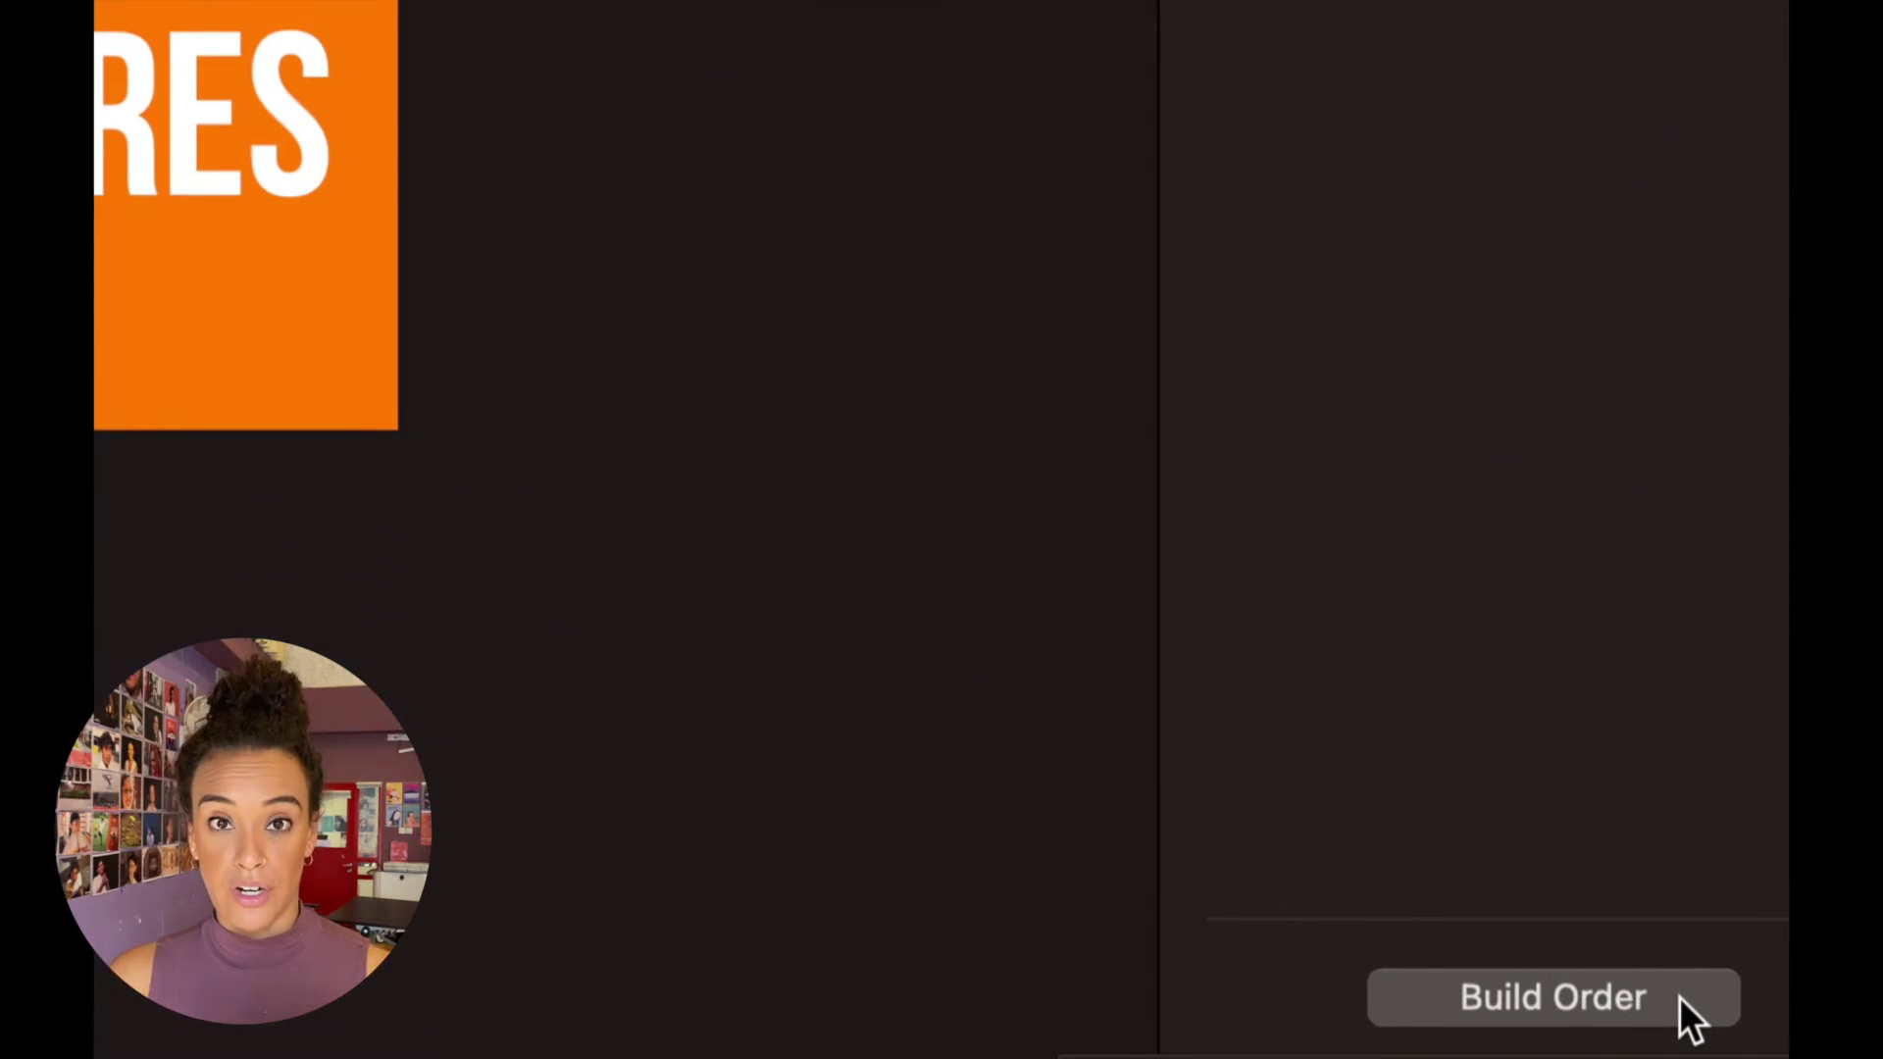
click(1680, 998)
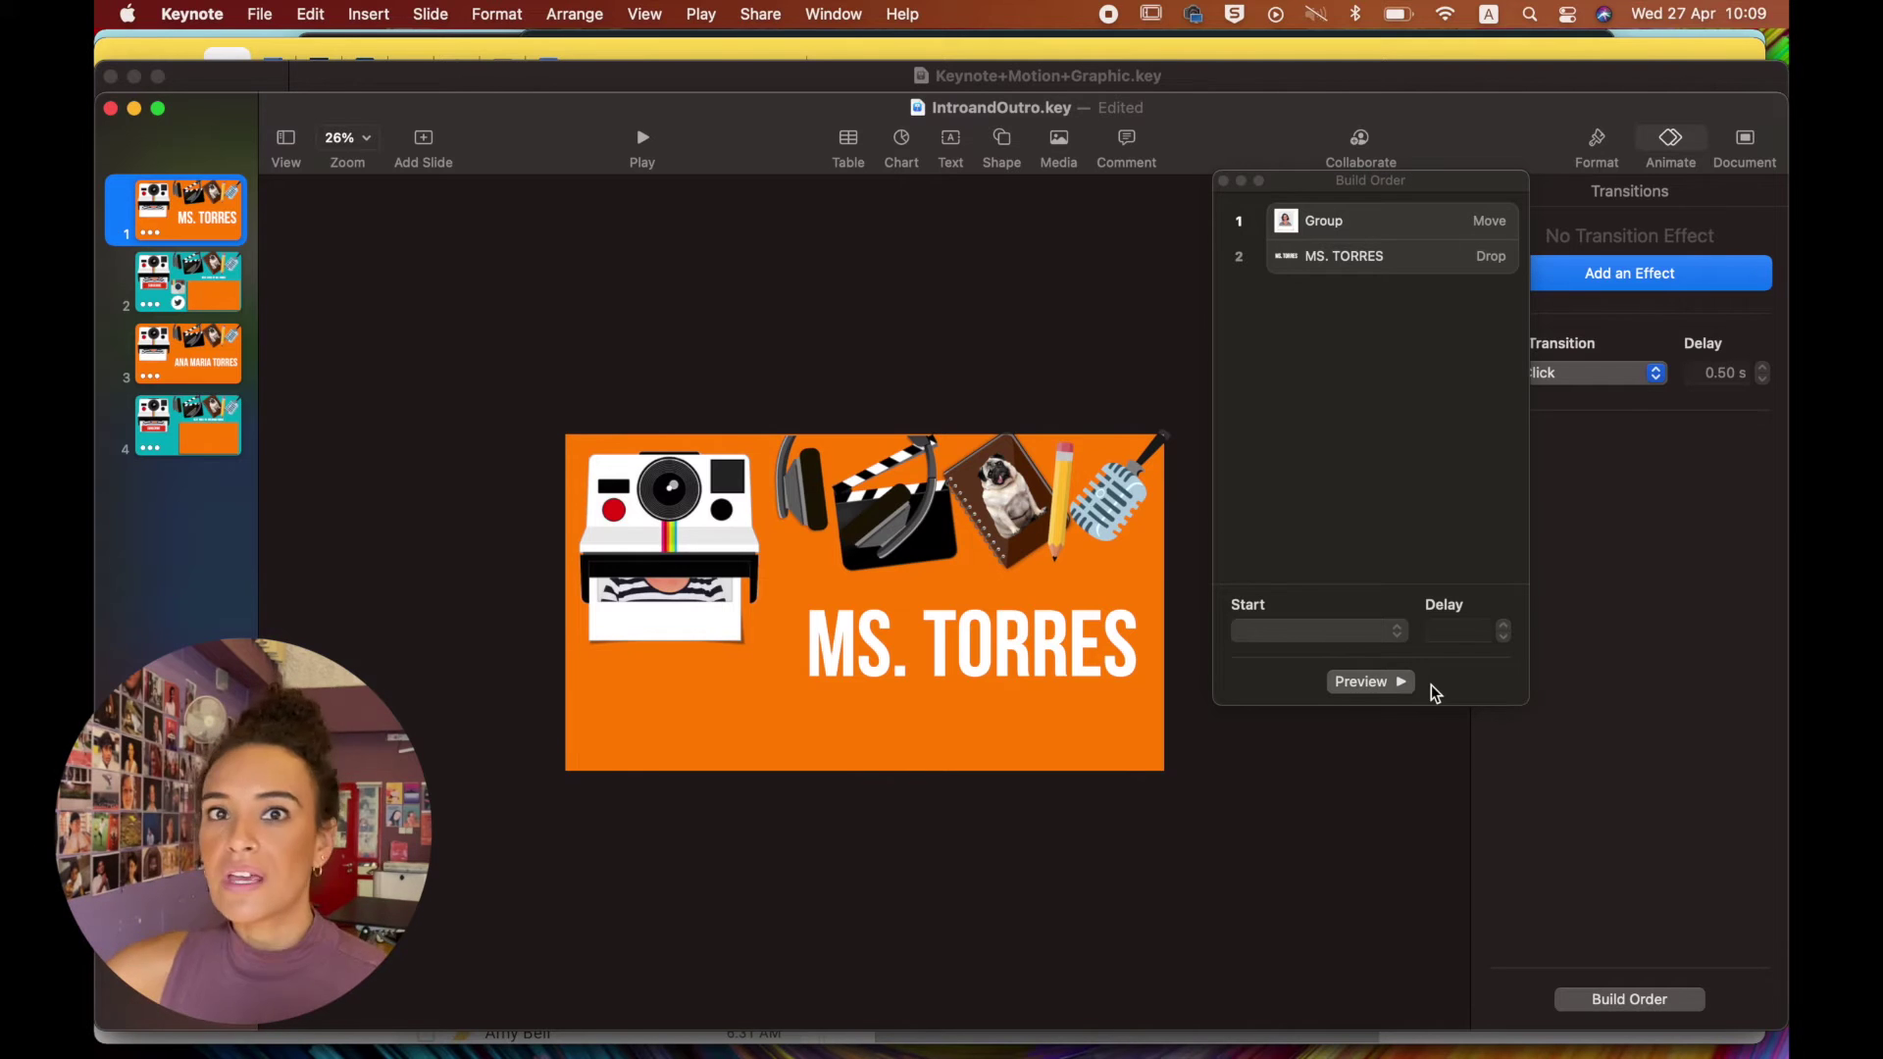
click(1360, 685)
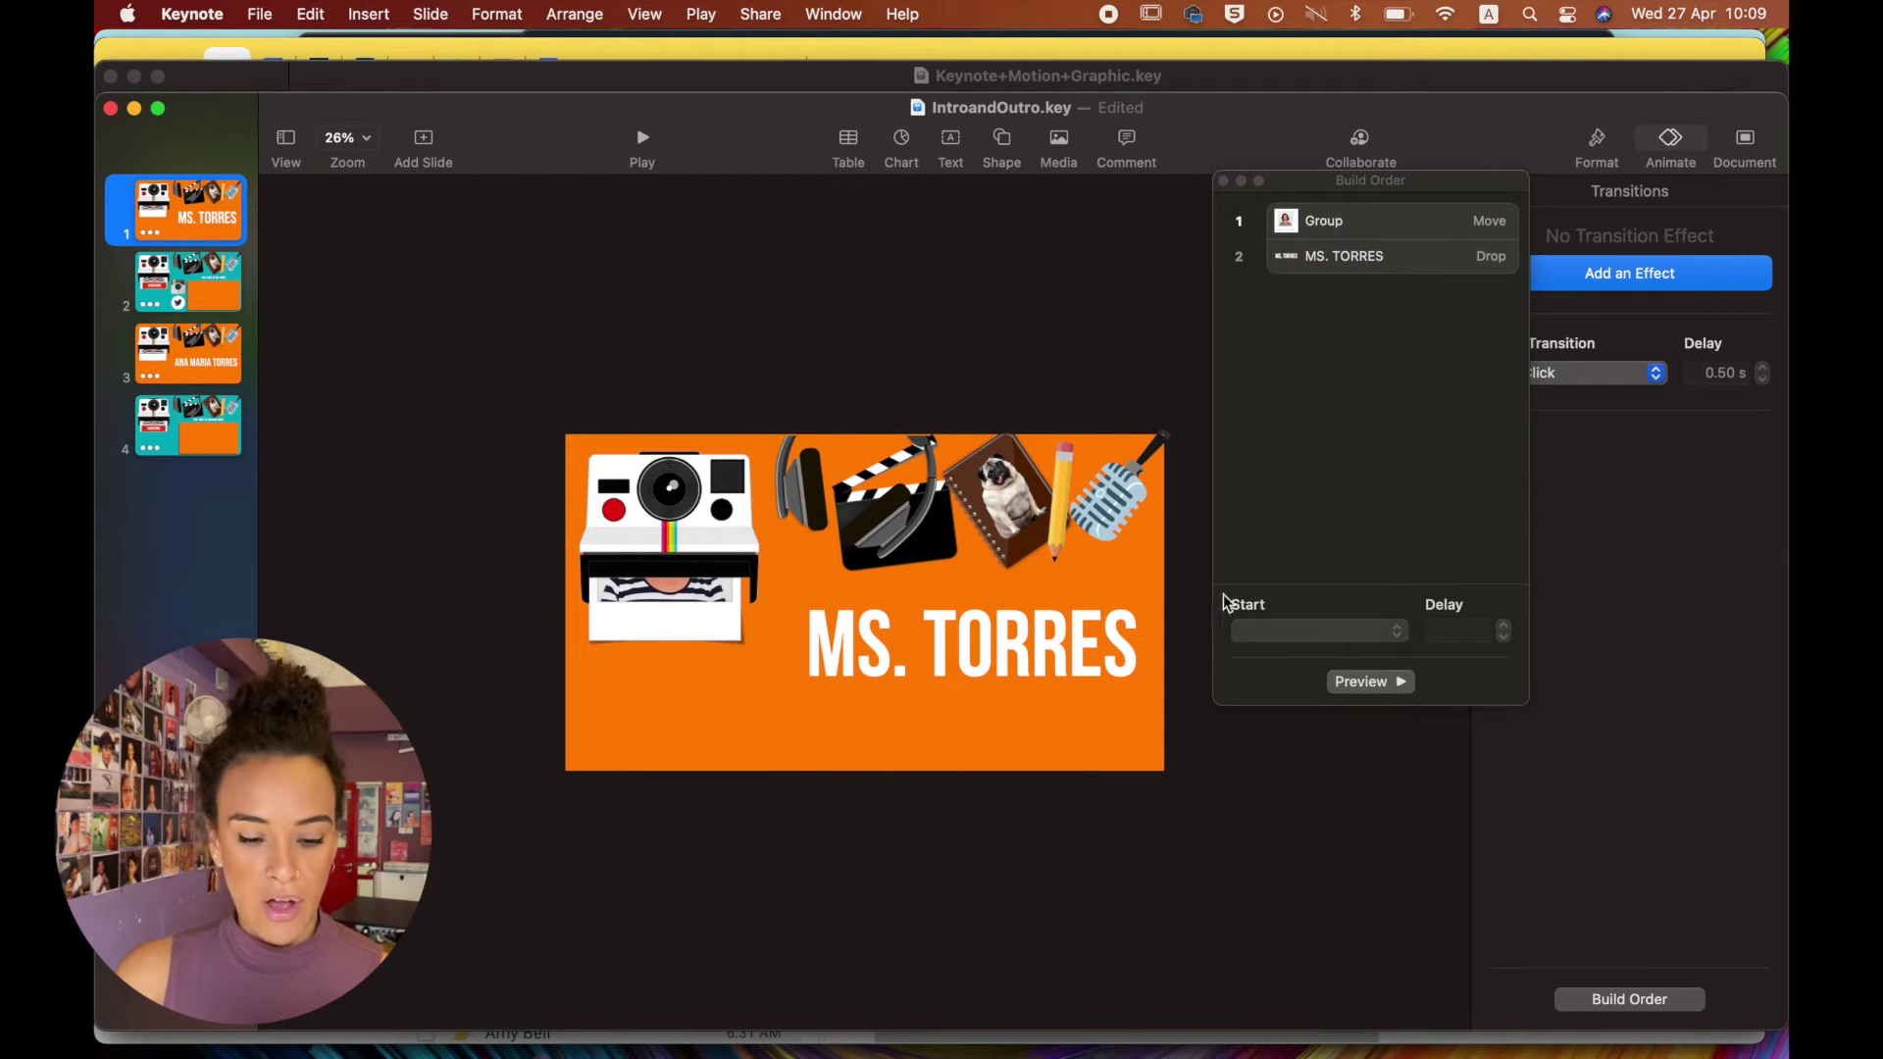
click(1007, 373)
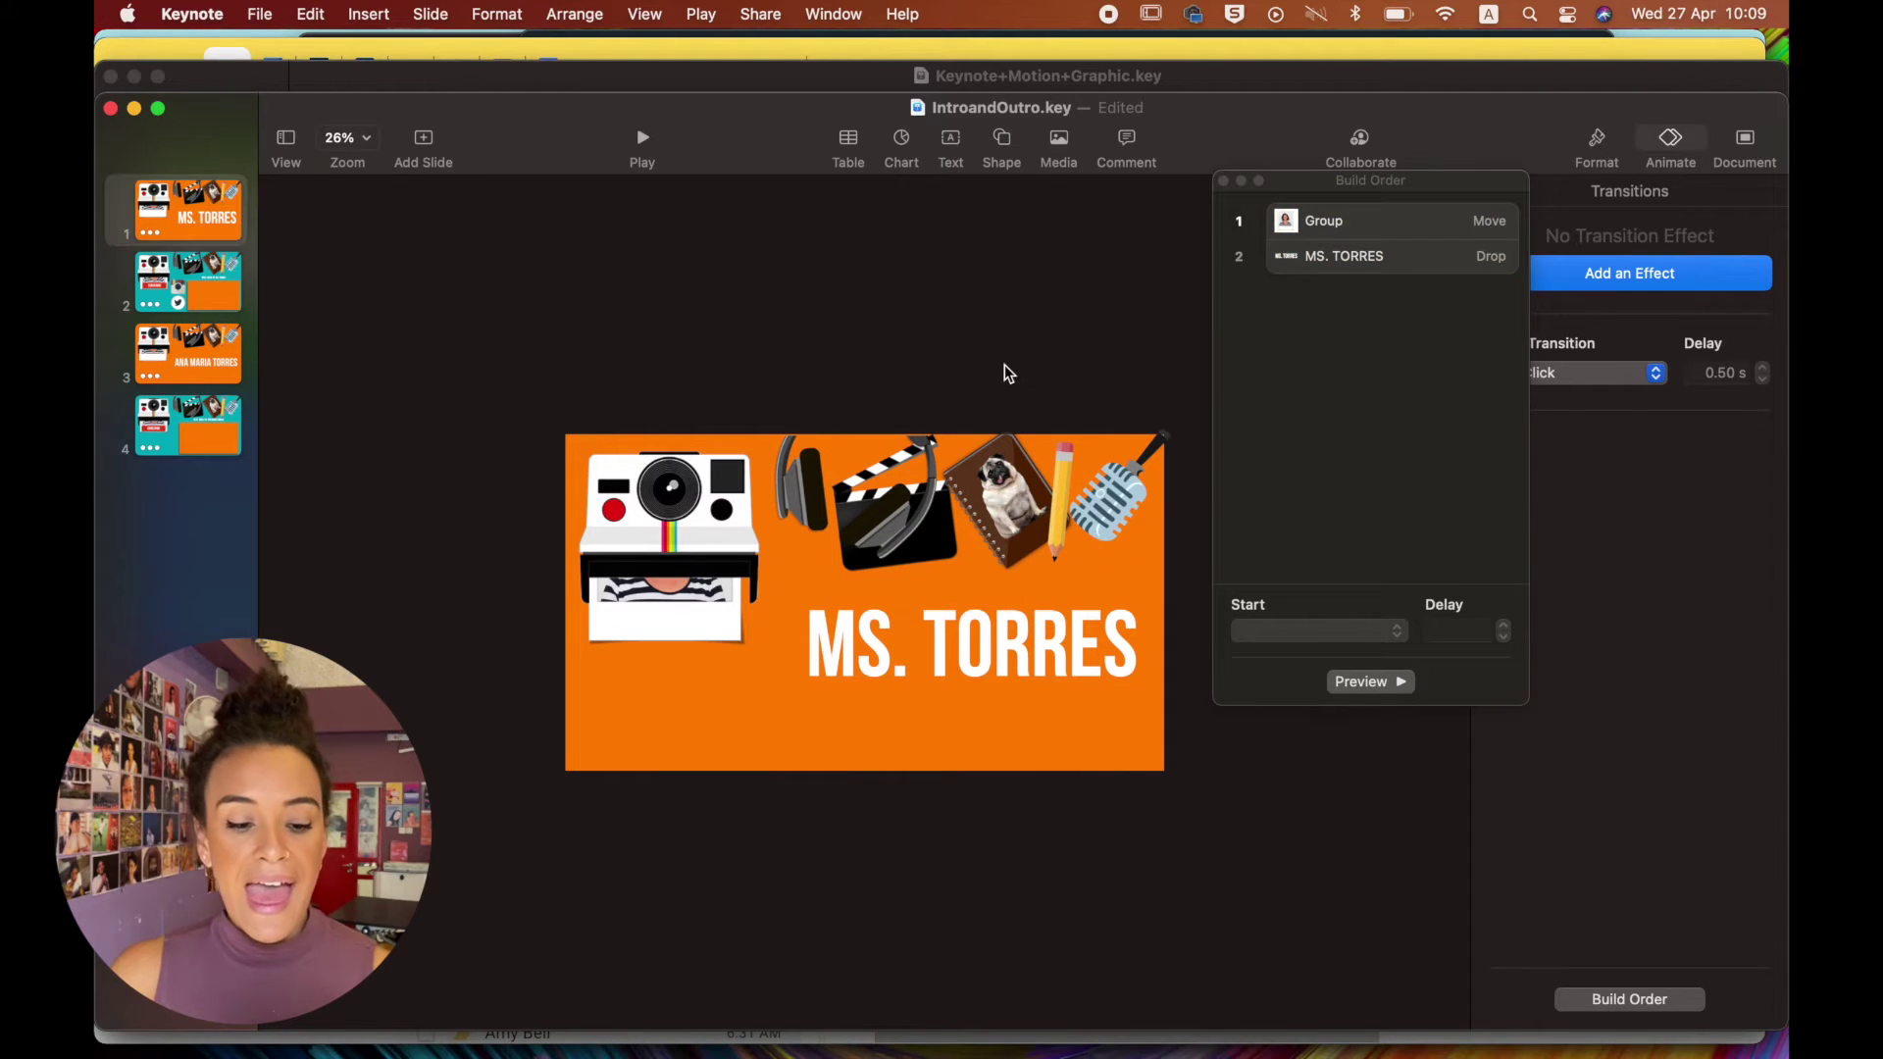
Start a self-playing movie export with slides advancing after 1.0 seconds.
click(1224, 183)
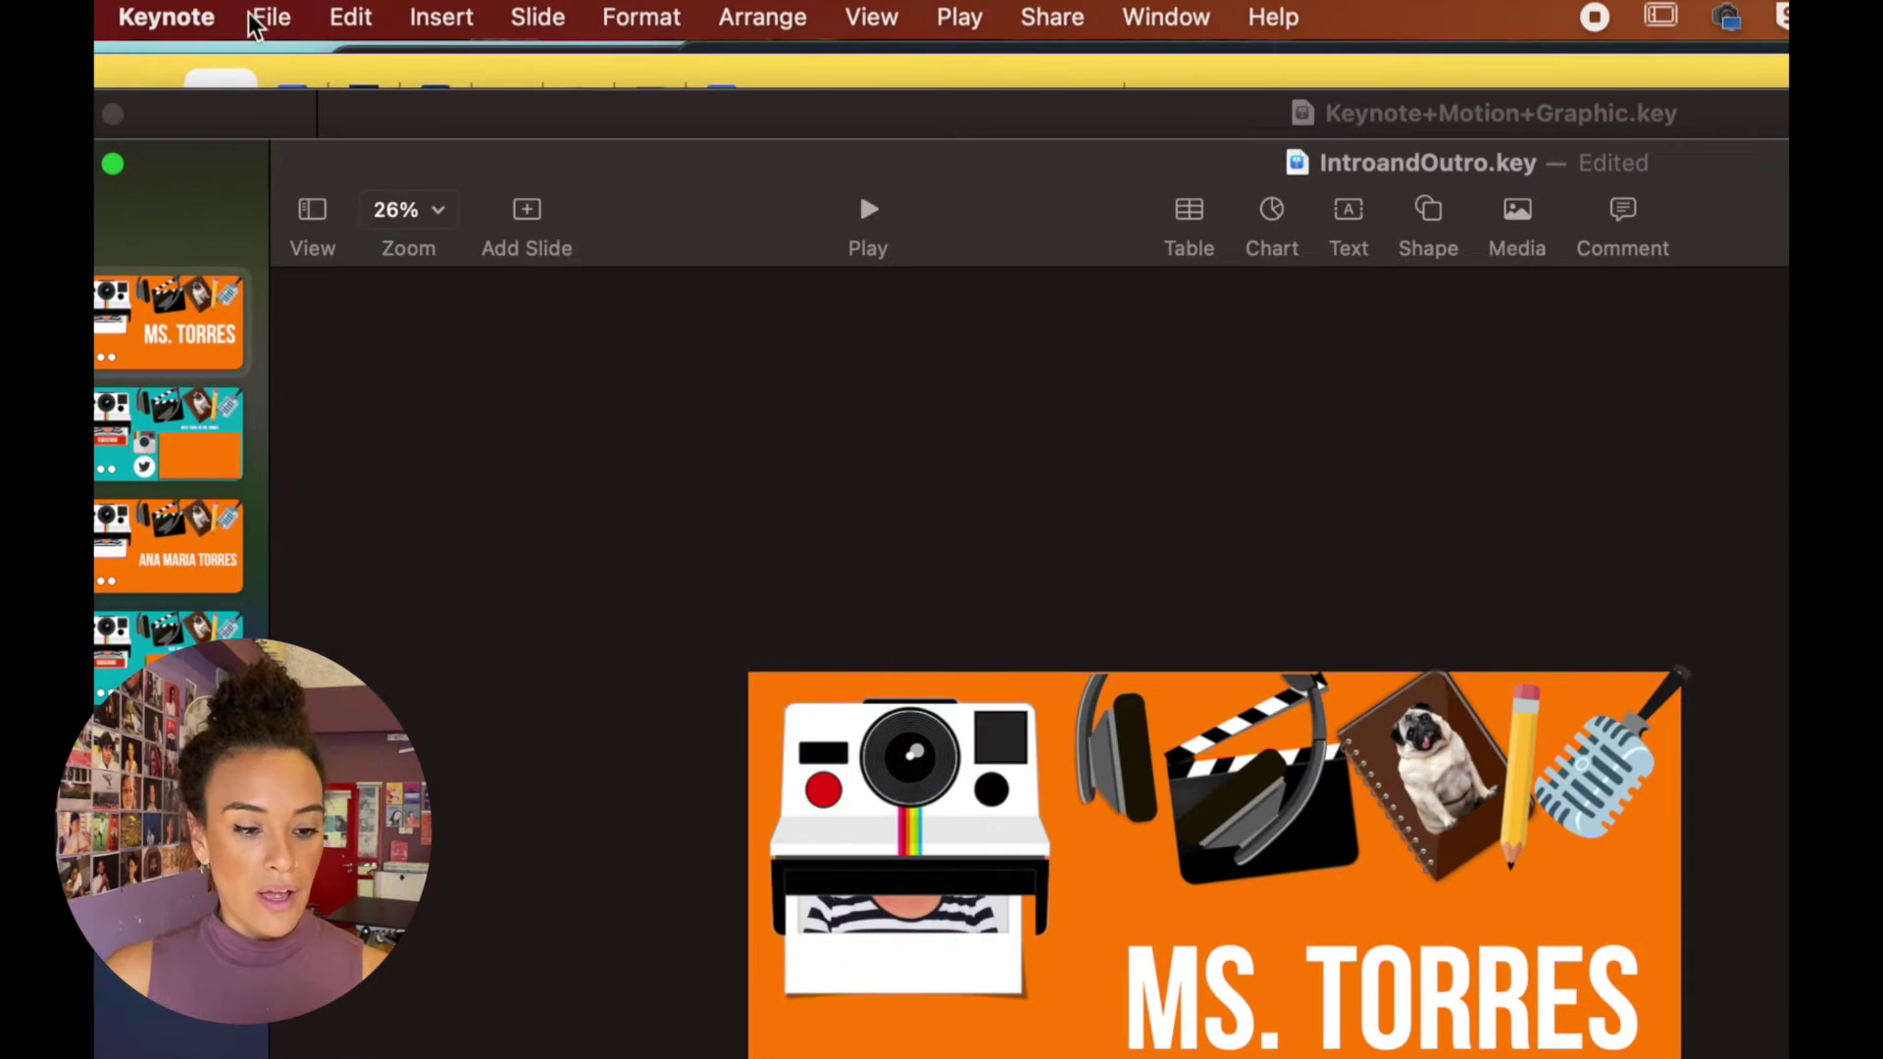
click(252, 15)
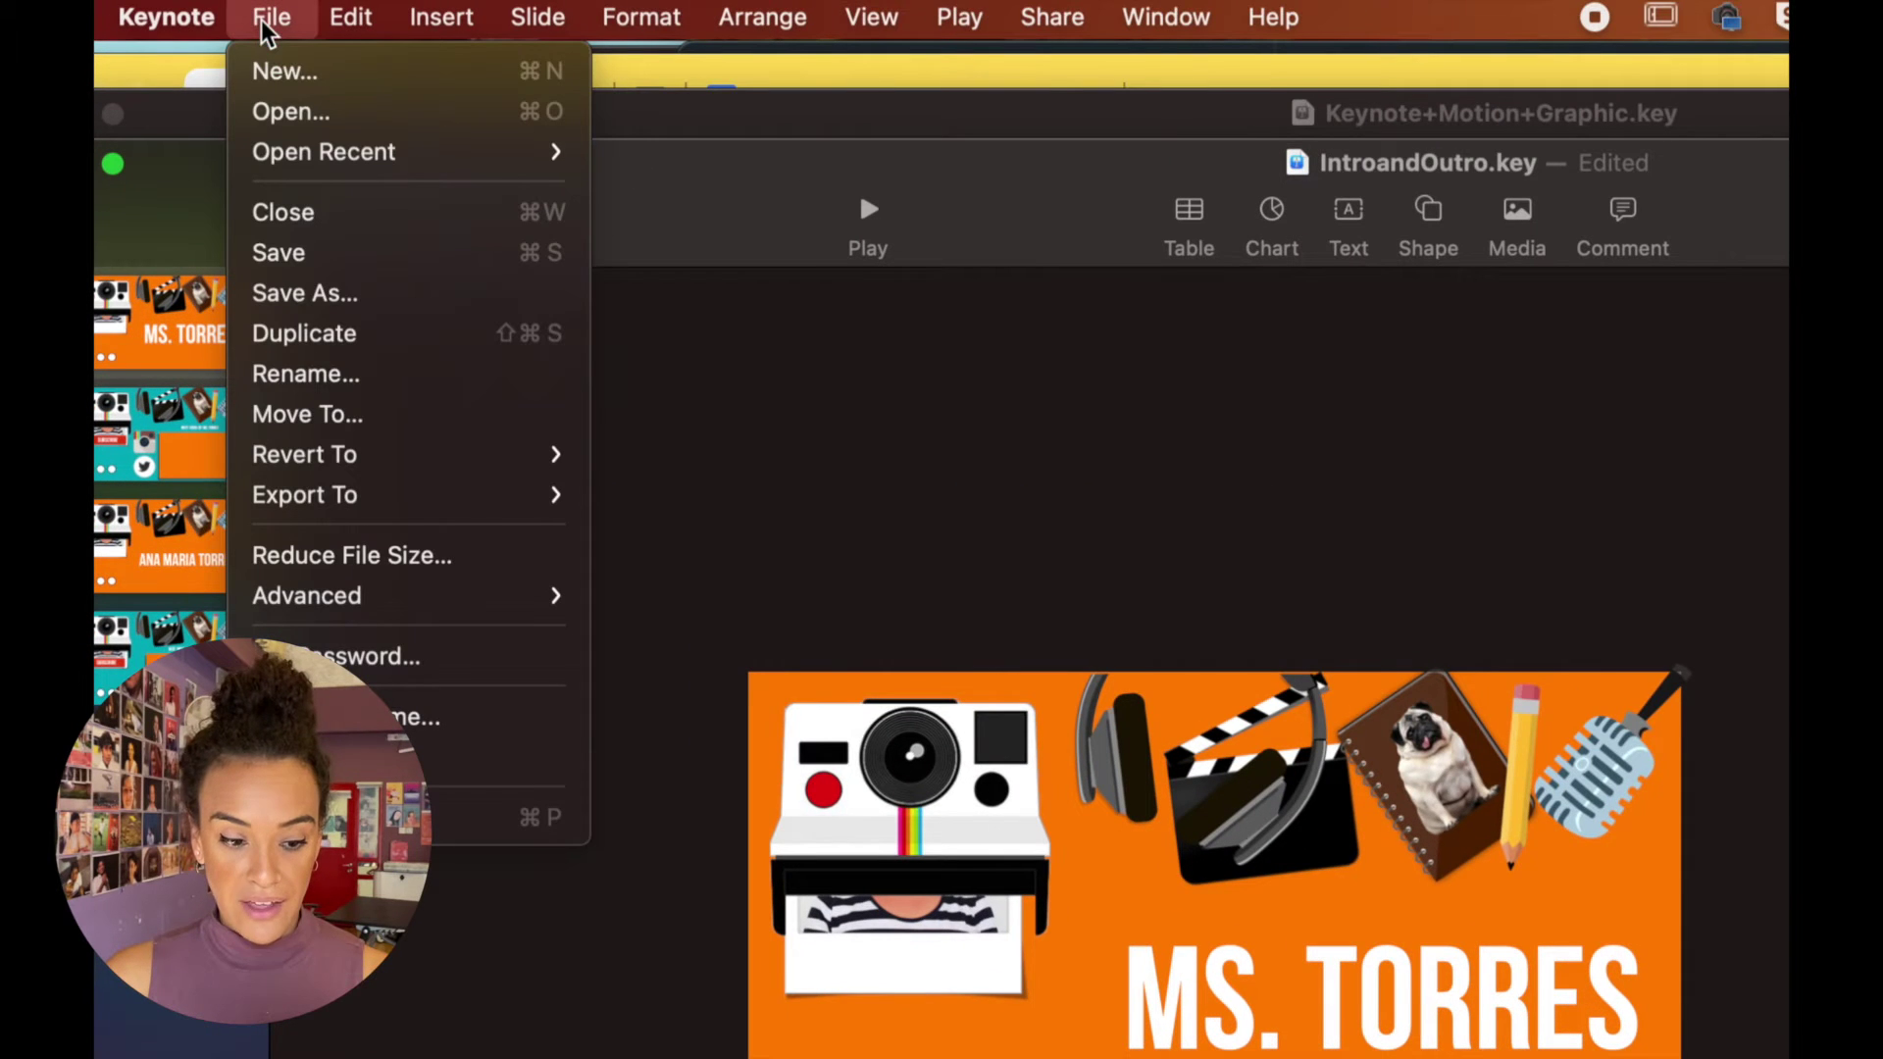
mouse_move(441, 496)
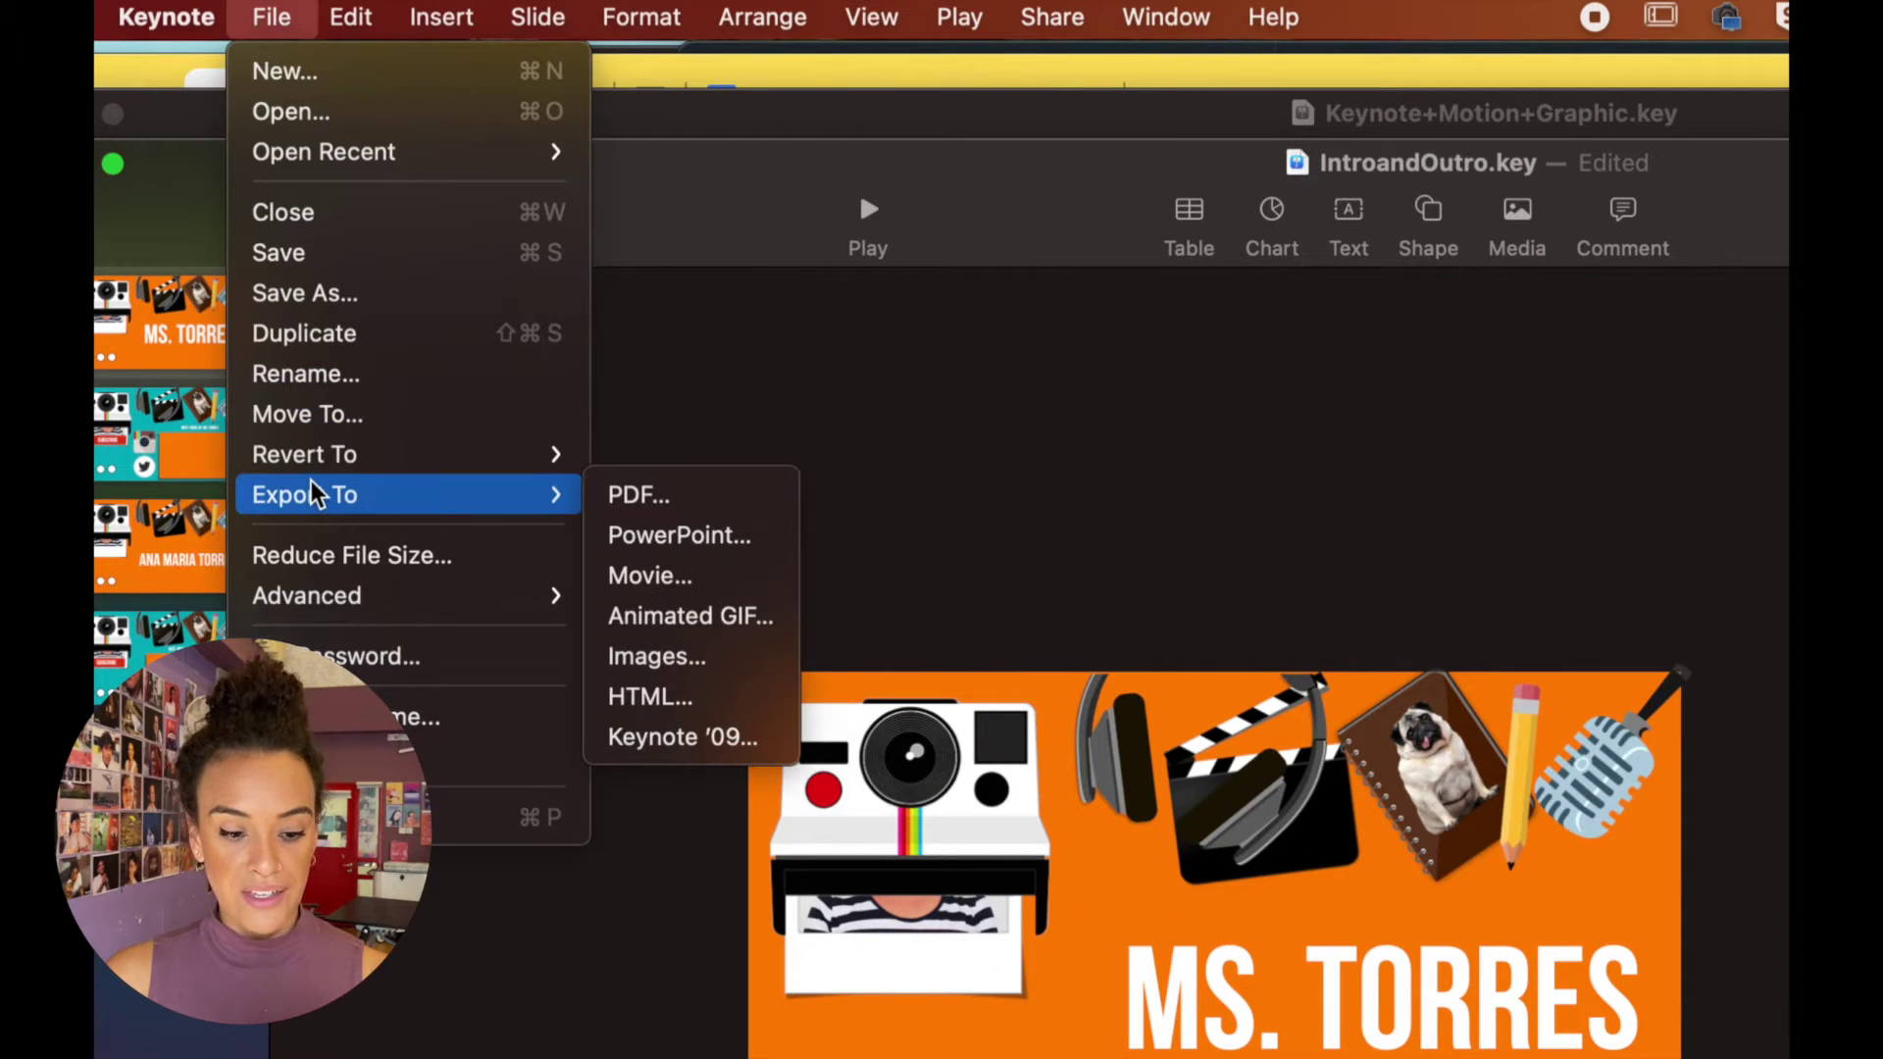
click(683, 581)
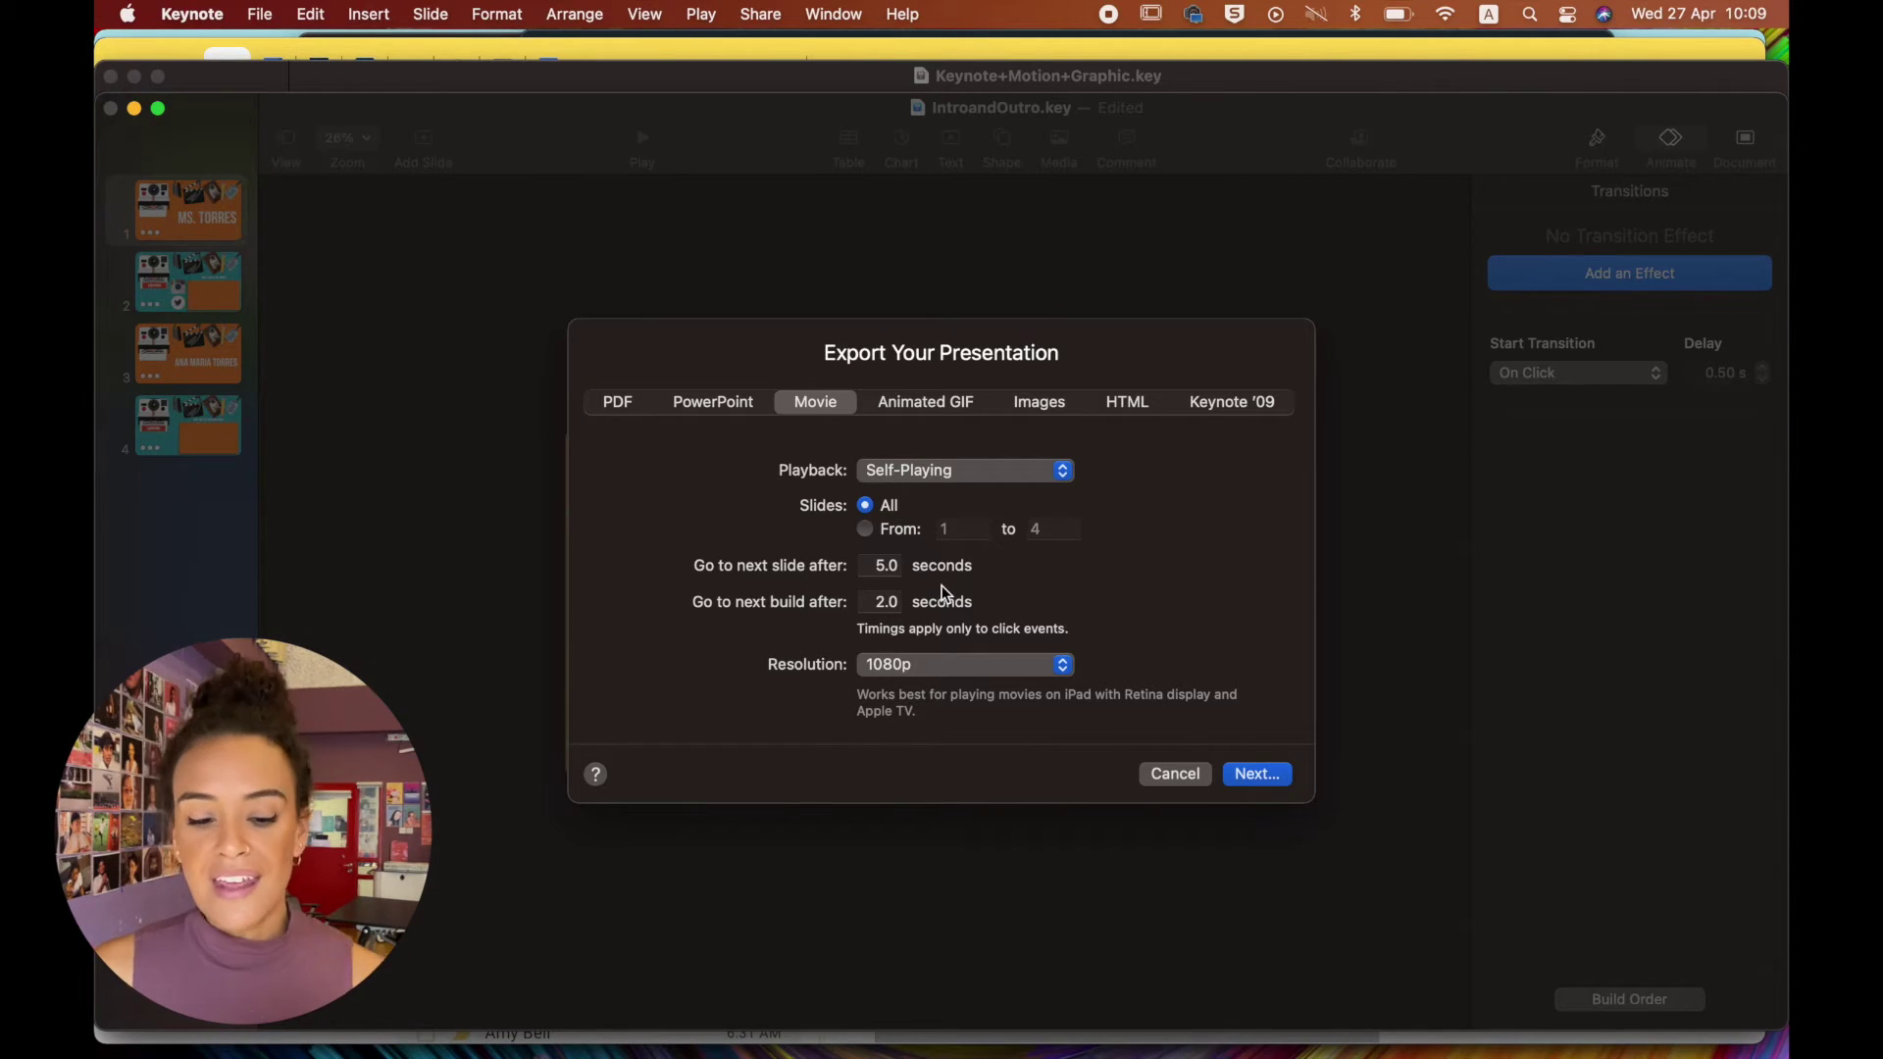
click(877, 565)
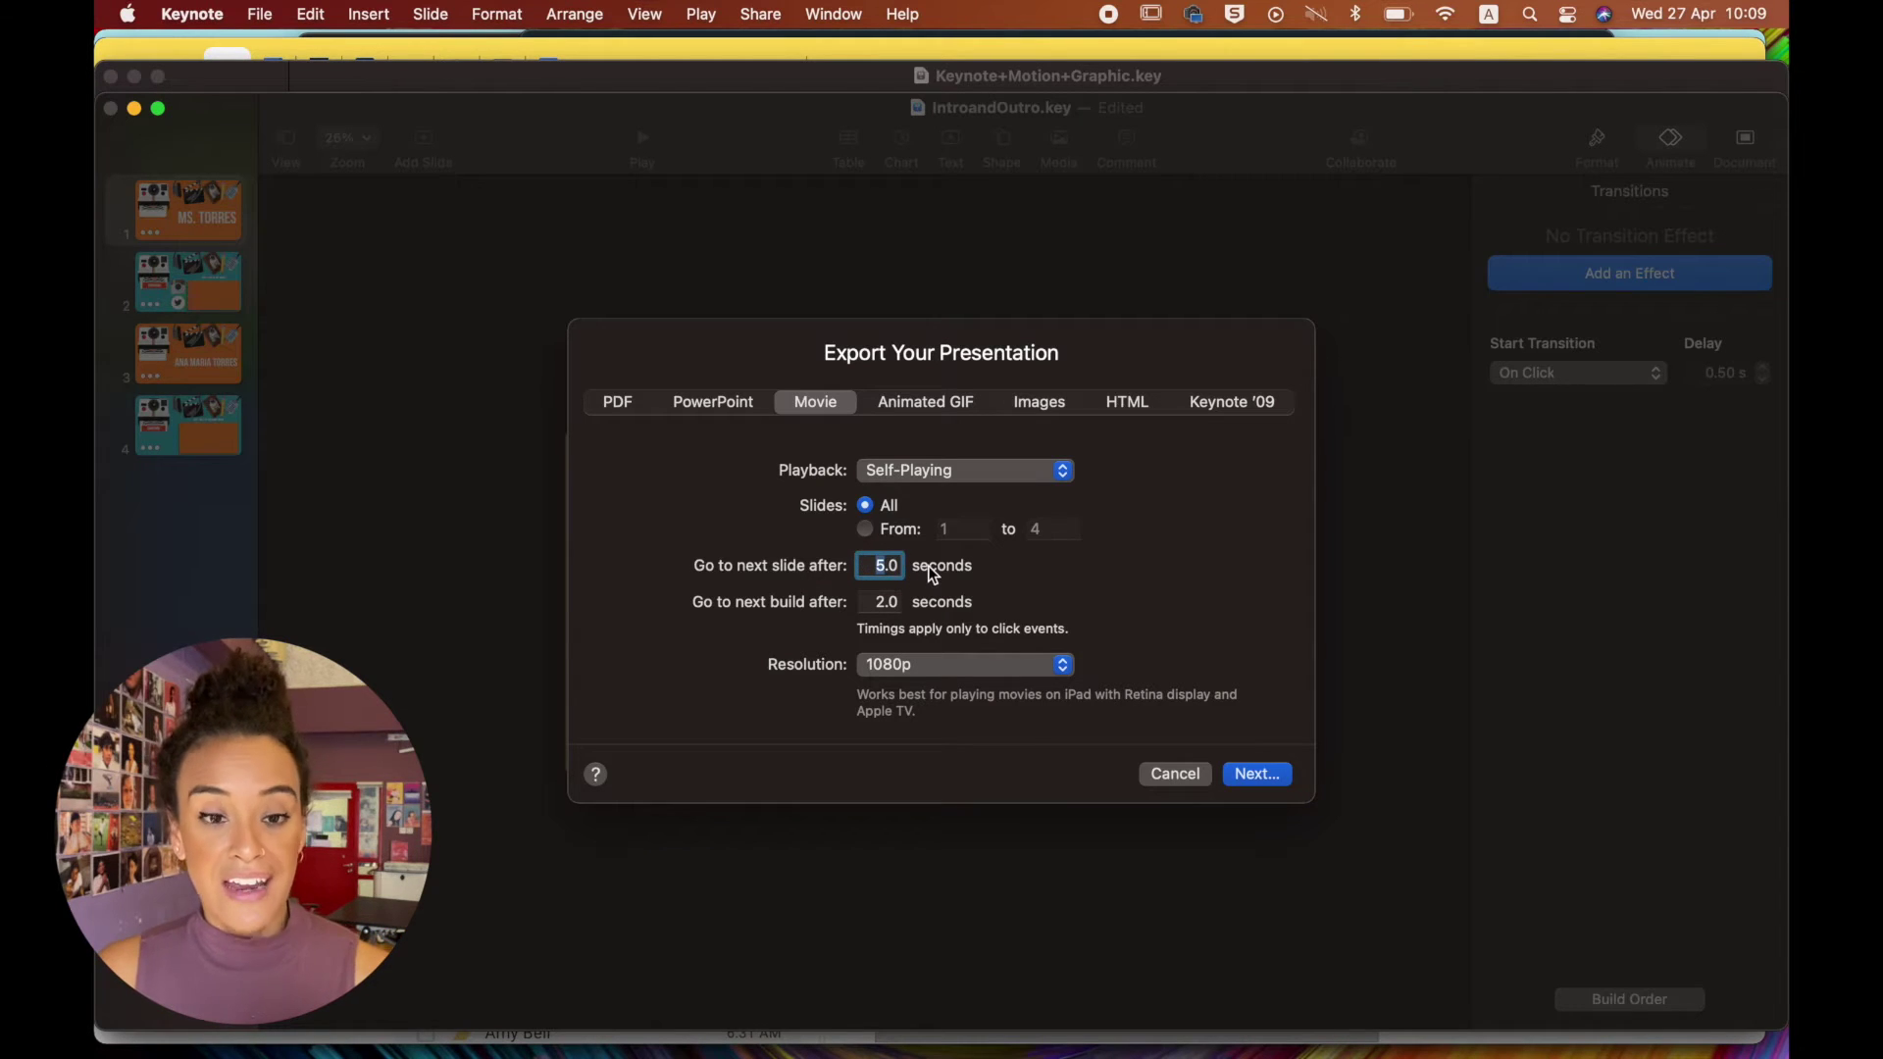
text(1.0)
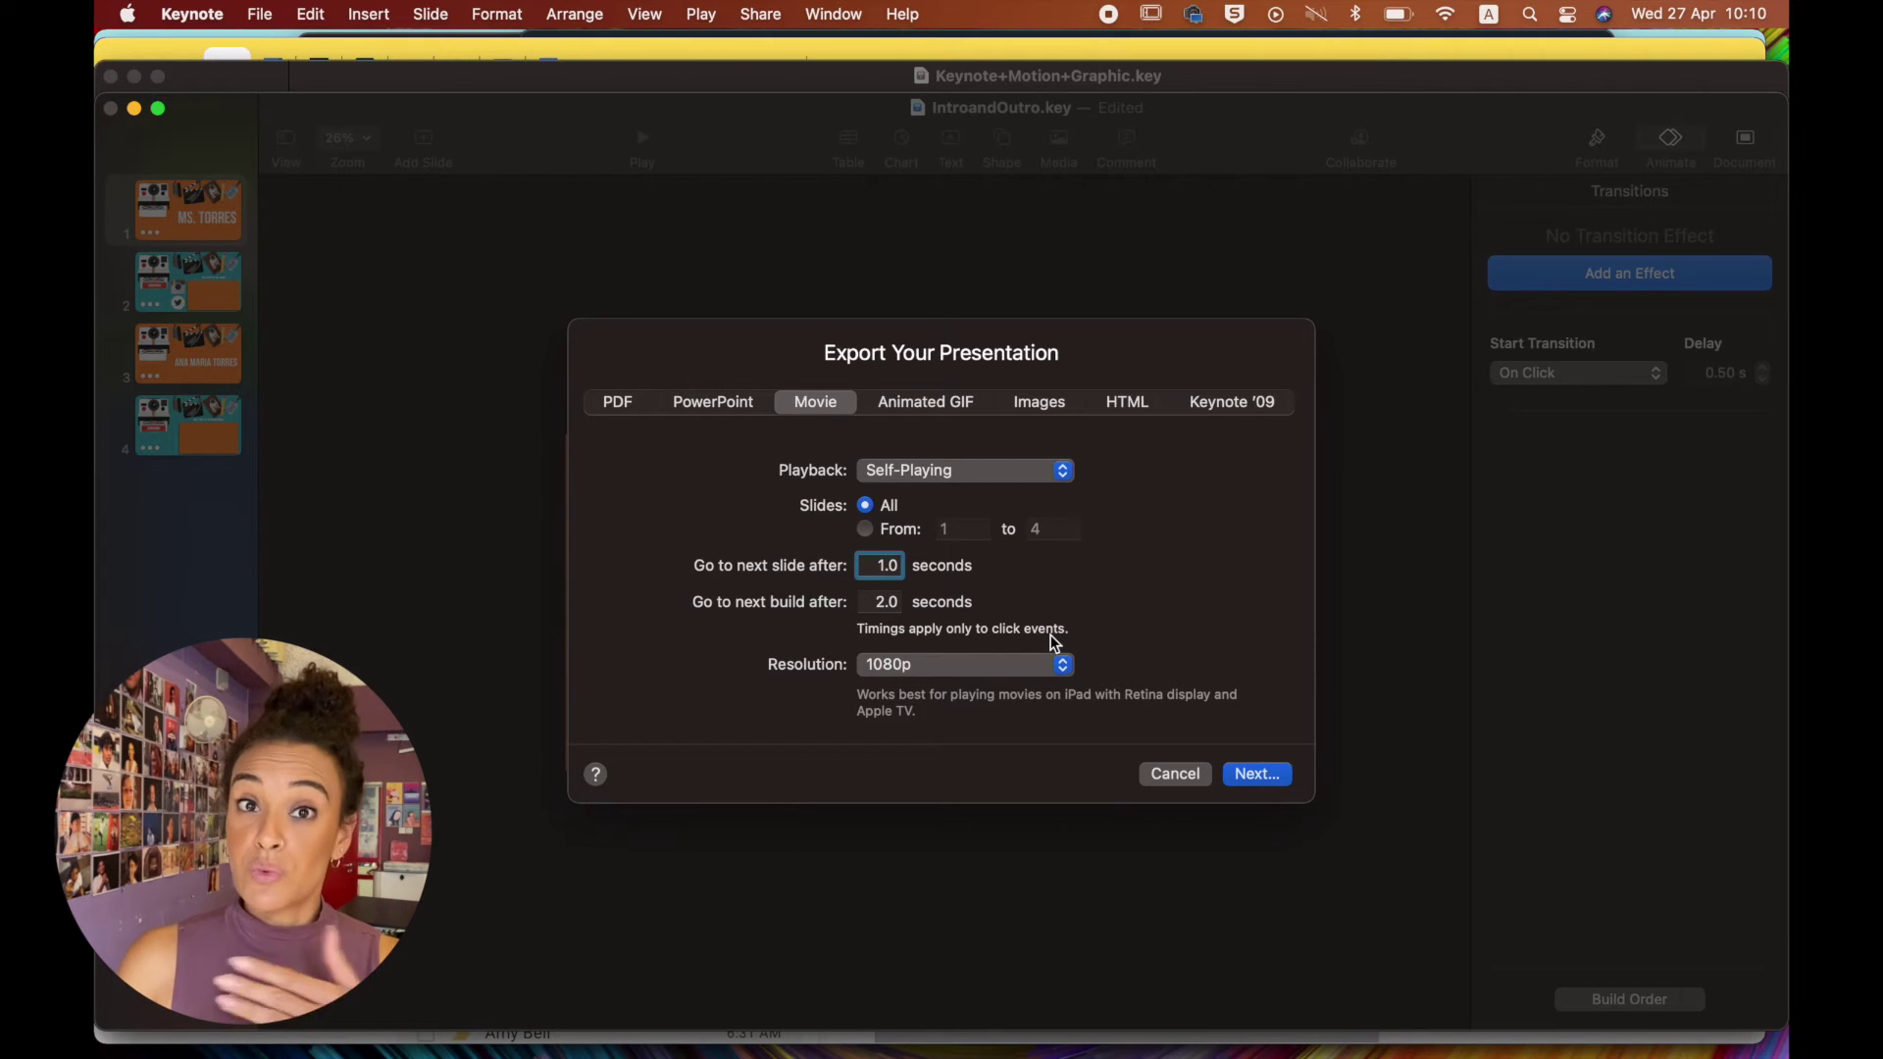
Cancel the export and confirm the title text's Drop build starts After Build 1.
click(1176, 774)
click(1655, 1002)
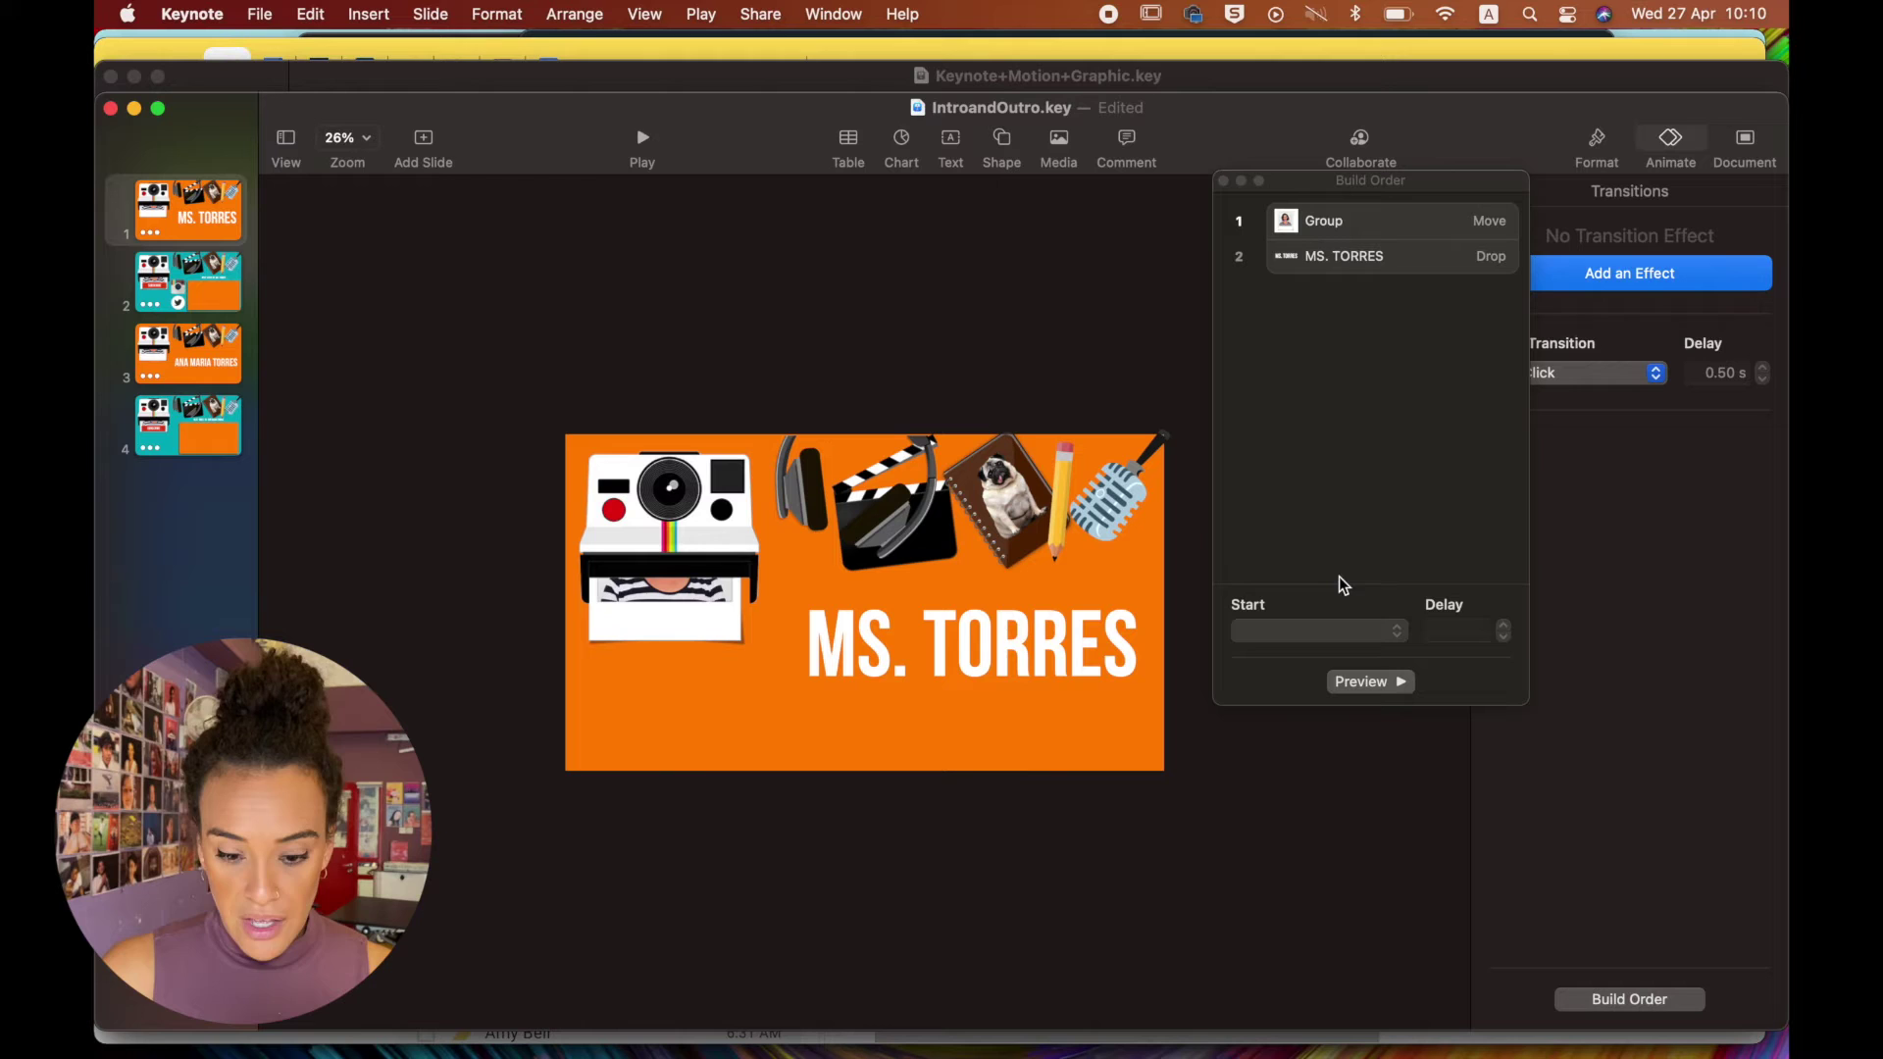
click(1312, 258)
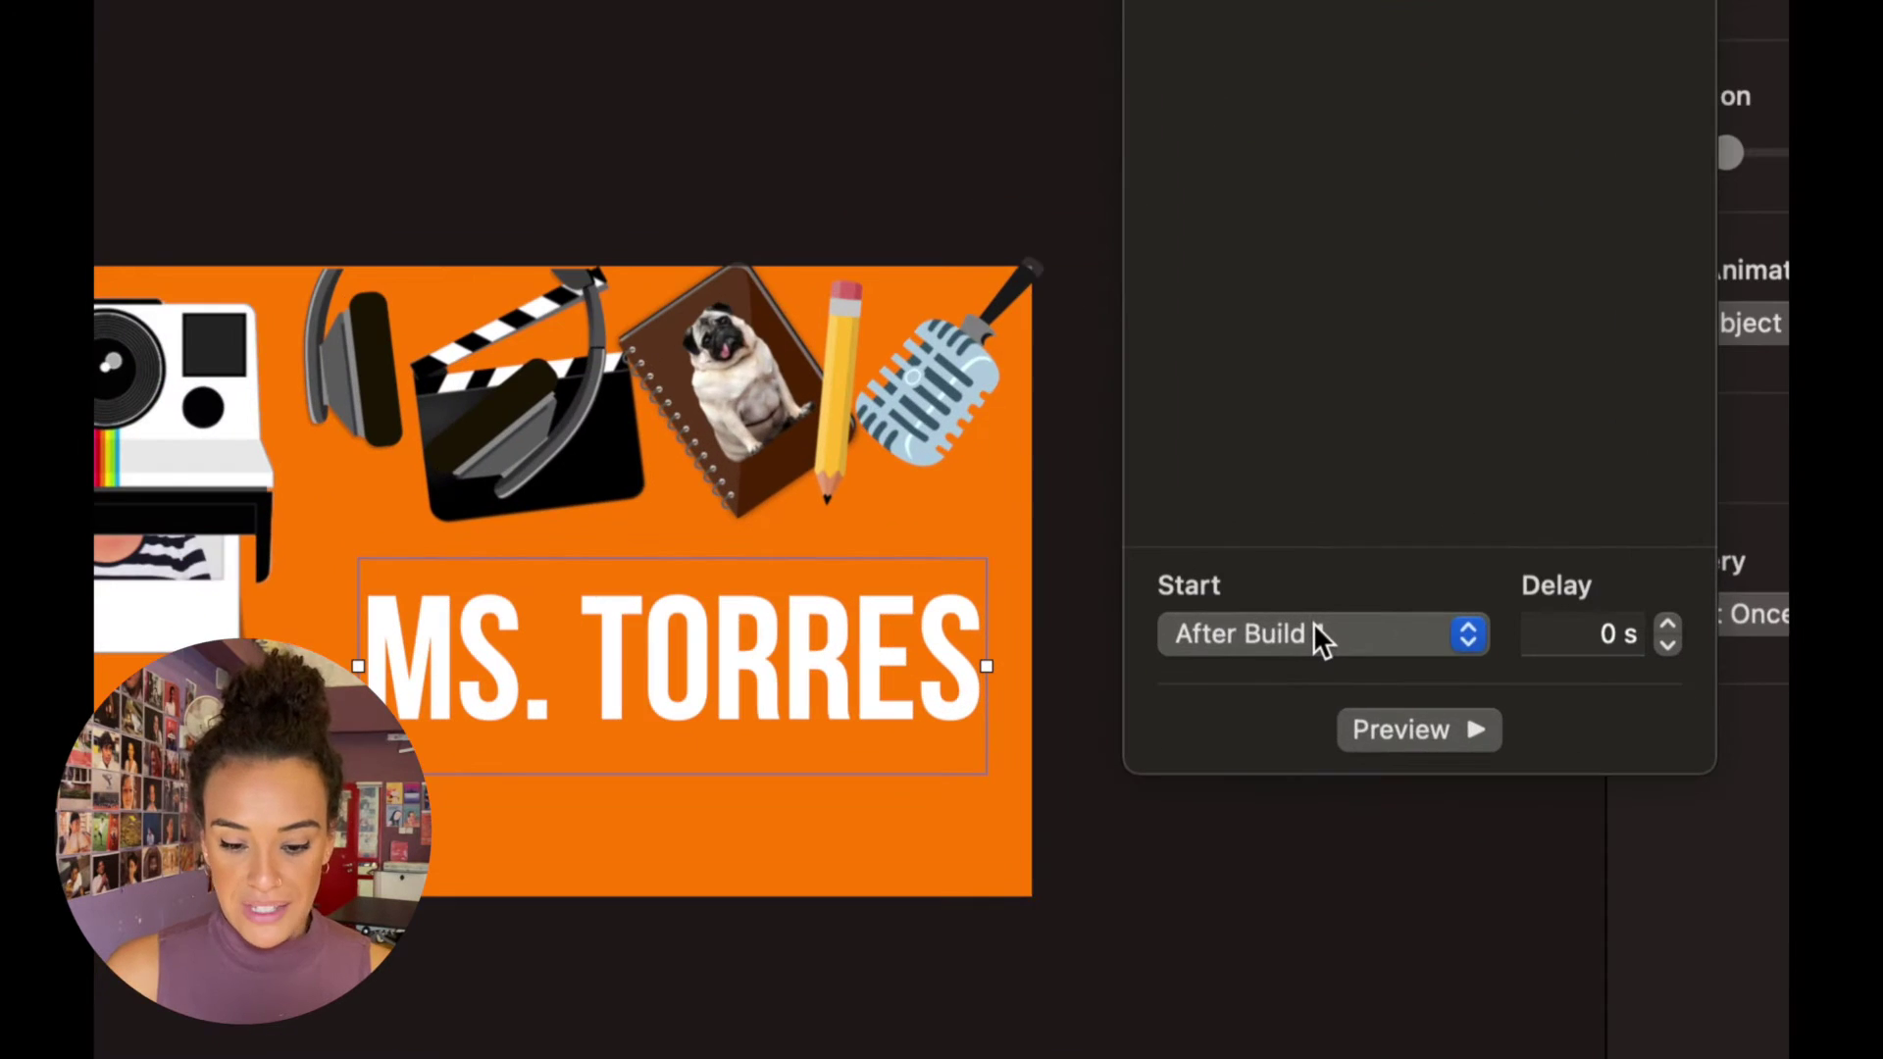
click(1318, 632)
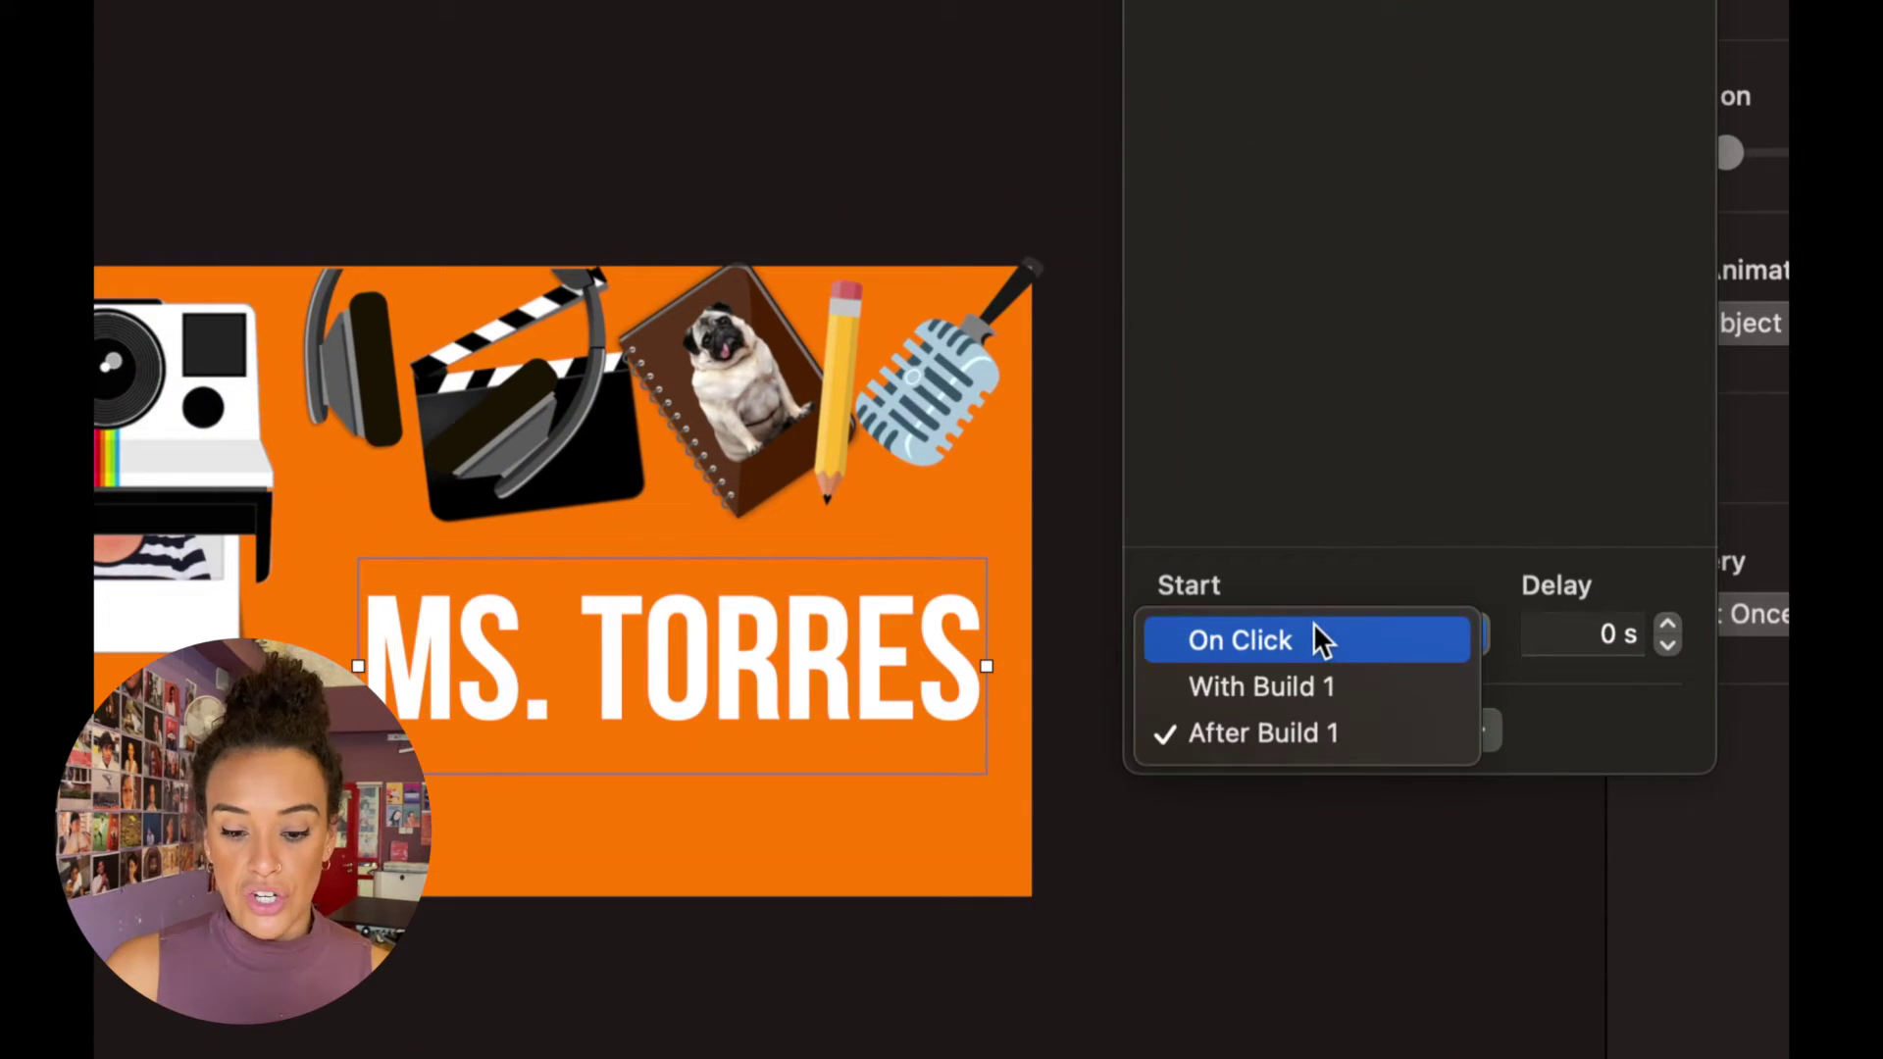
click(1294, 420)
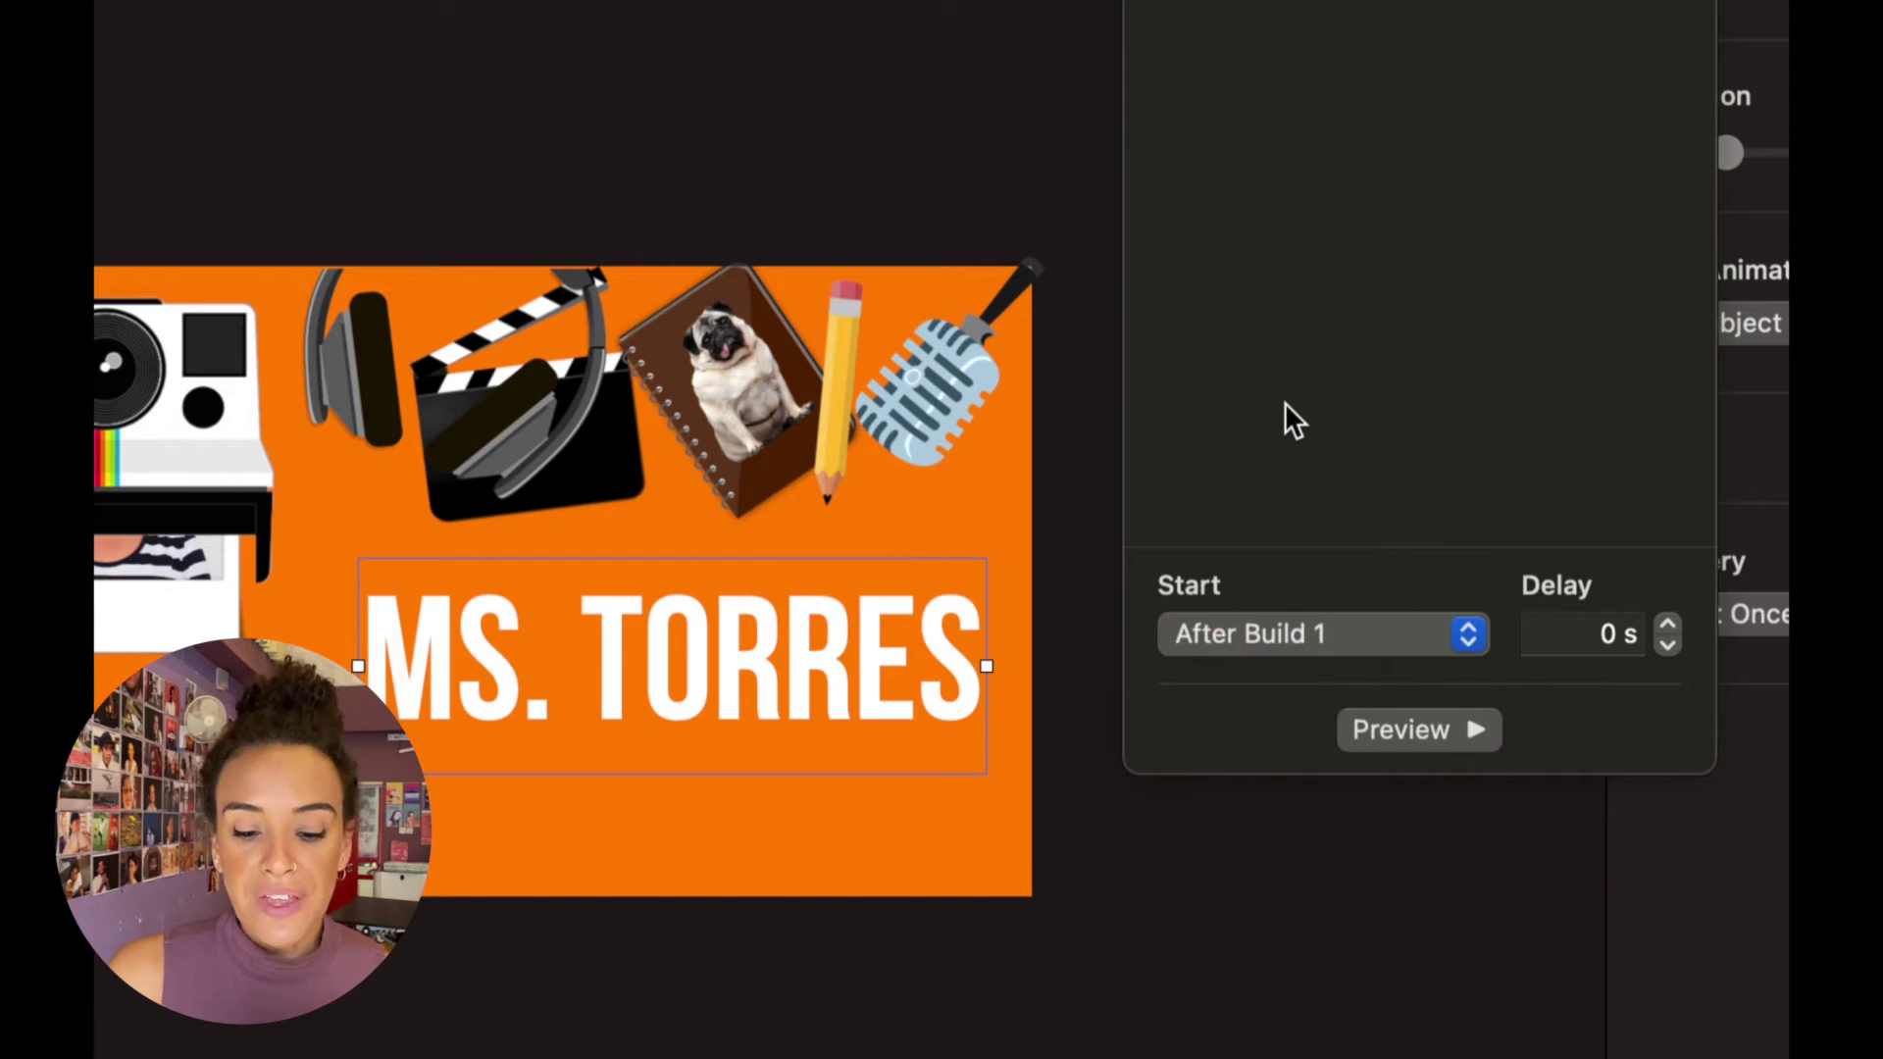
click(1304, 631)
click(1275, 477)
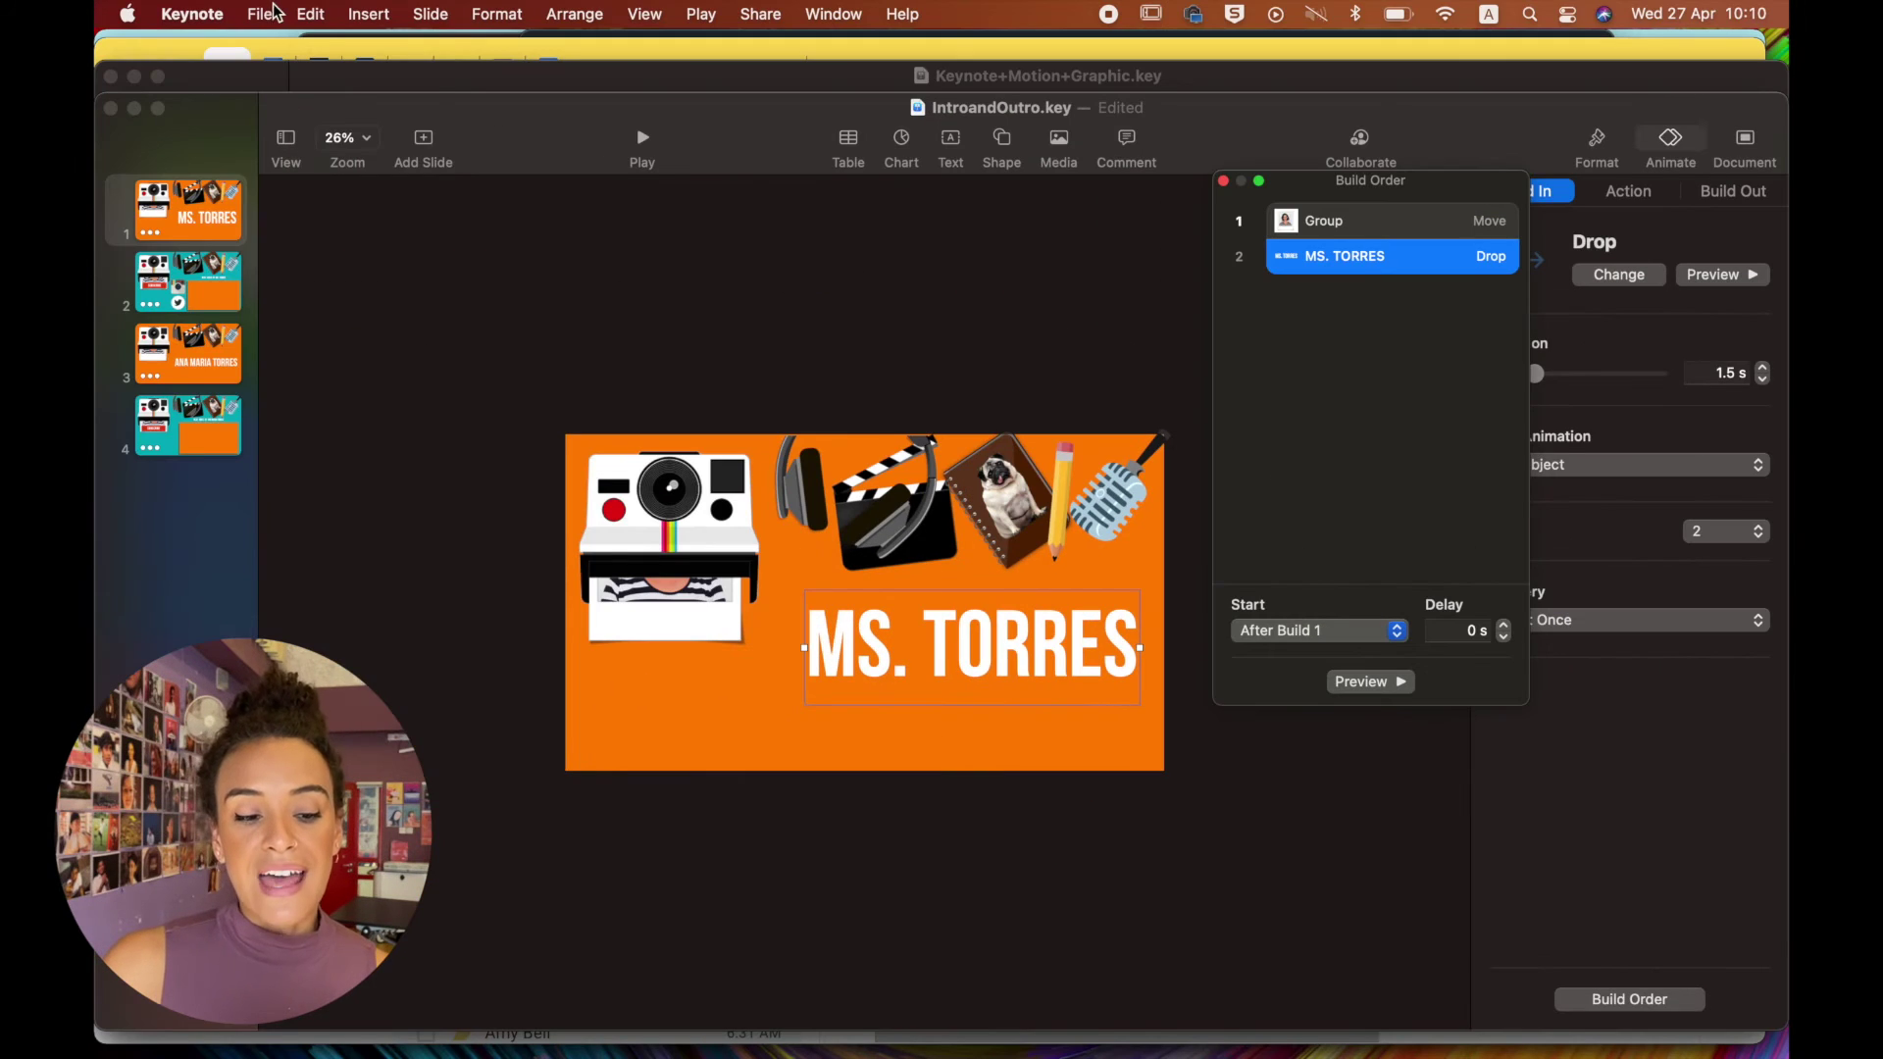
click(259, 14)
Reopen the movie export settings and move the Build Order window aside.
mouse_move(329, 336)
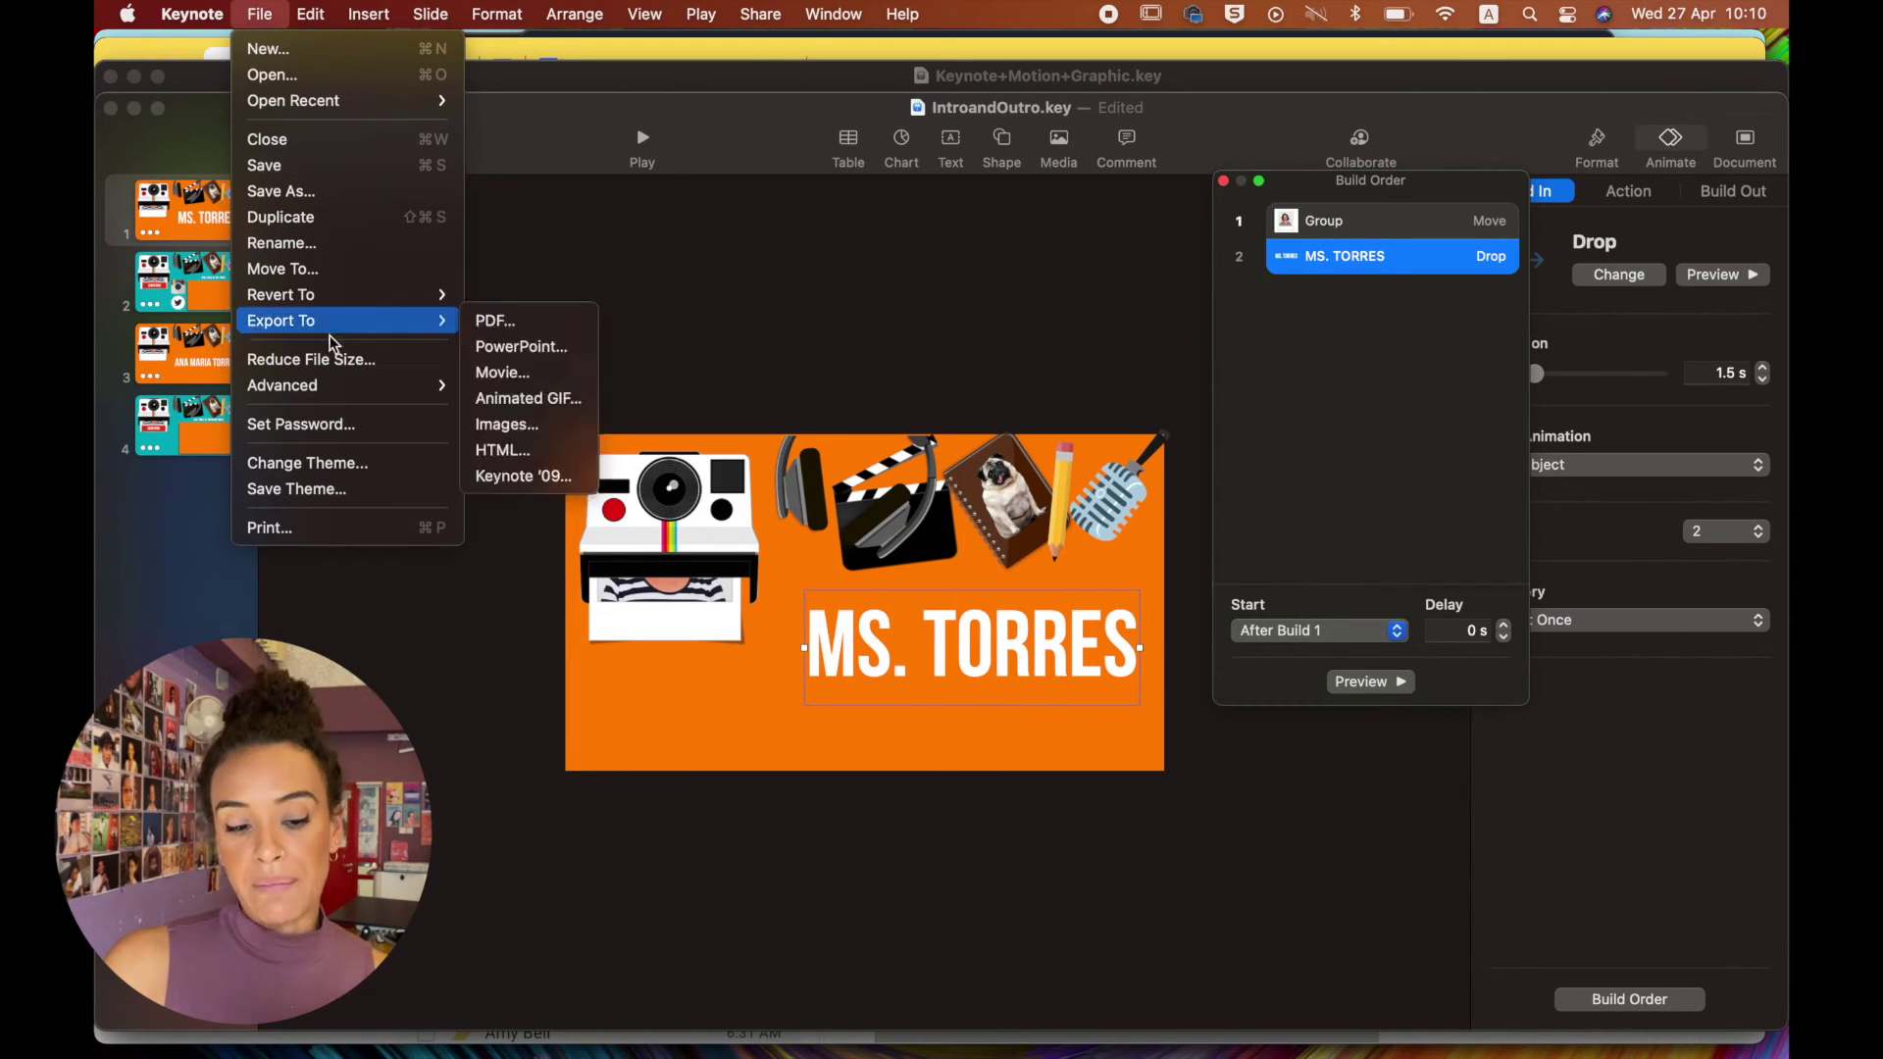
click(528, 372)
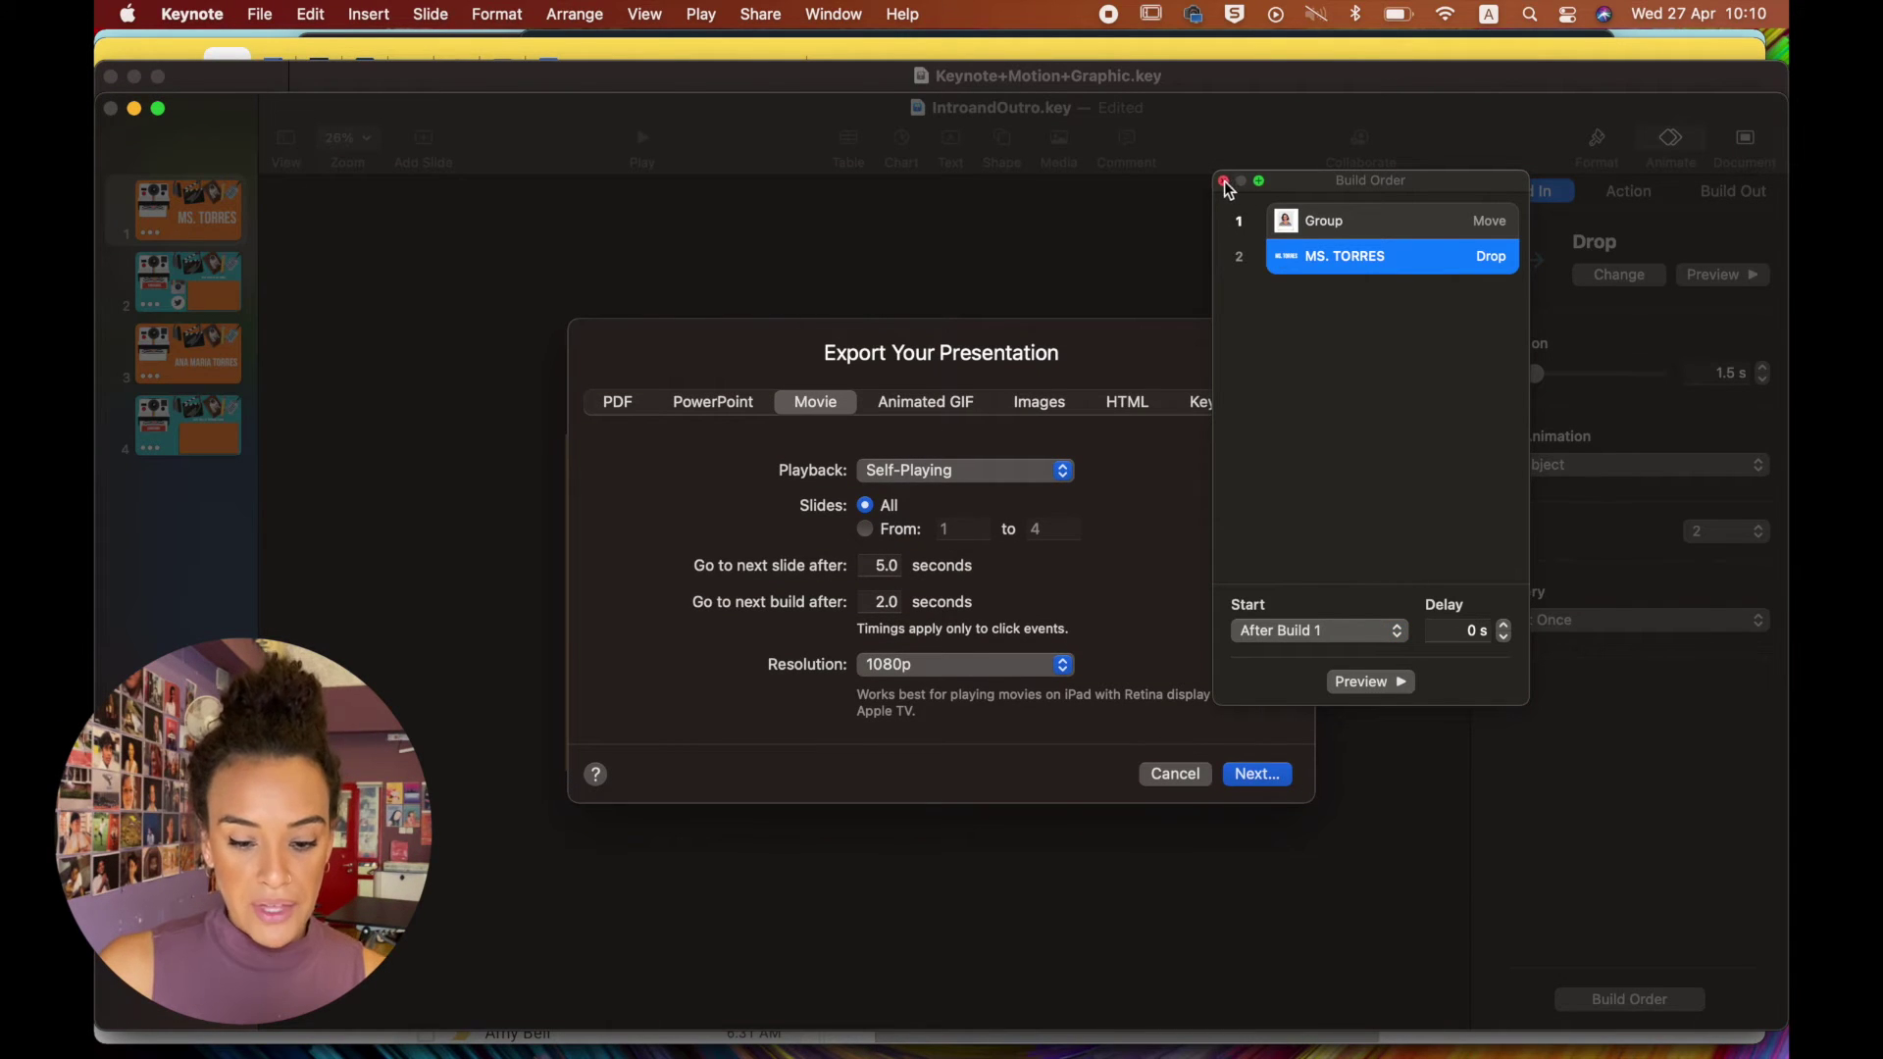
drag(1332, 184, 1447, 204)
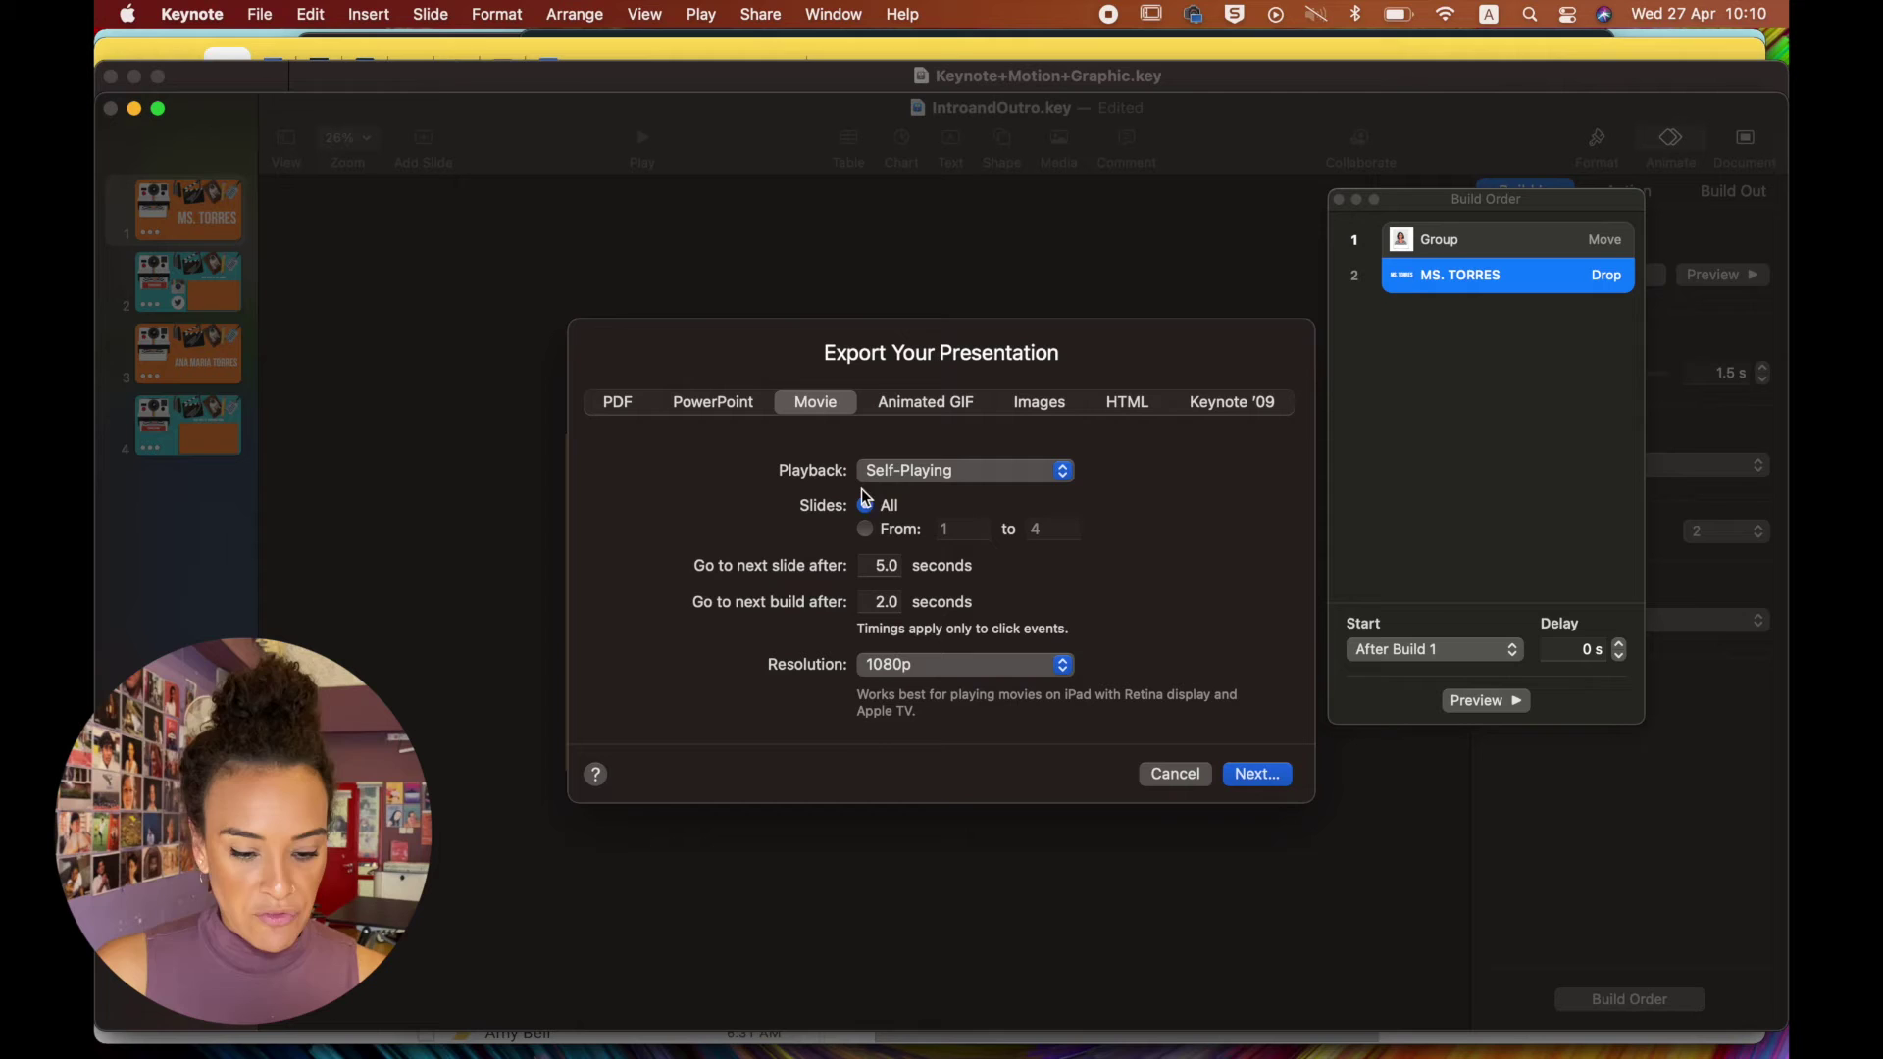
Set slides to advance after 1 second and builds after .5 seconds, keeping 1080p.
click(888, 561)
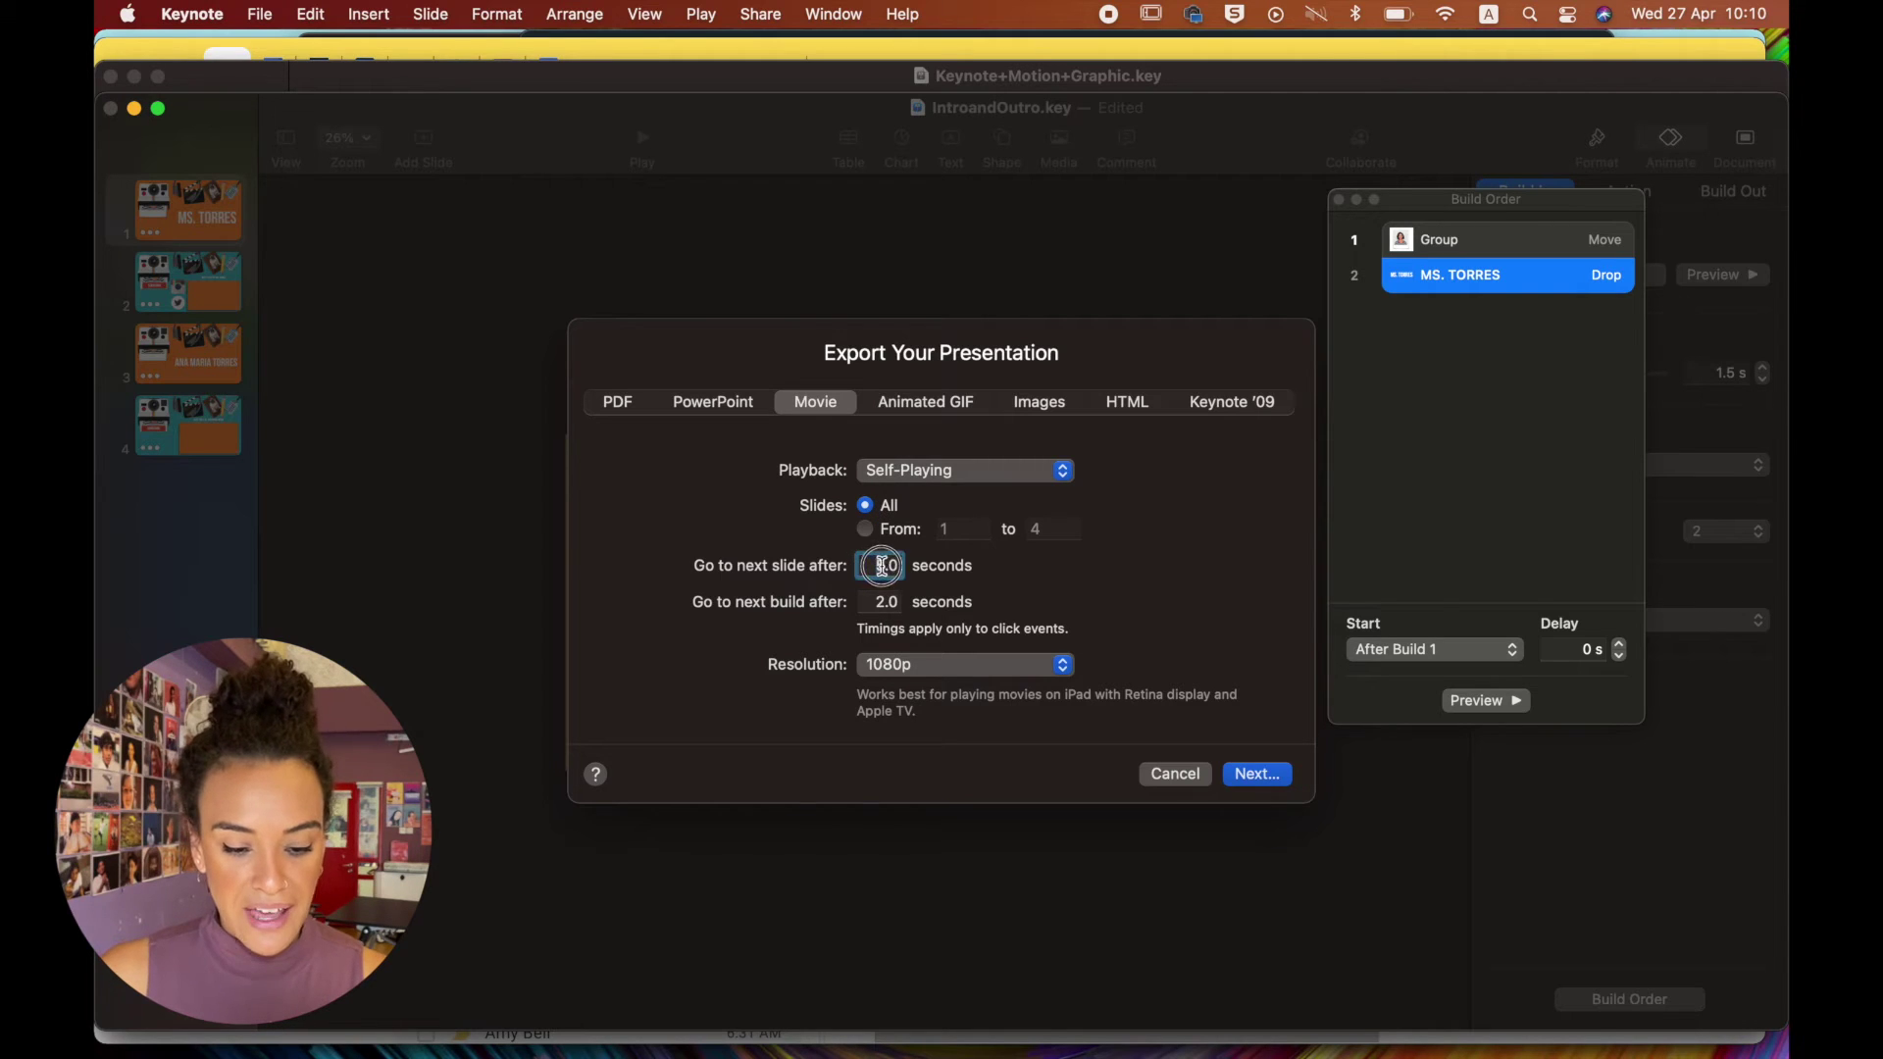
text(1)
click(878, 604)
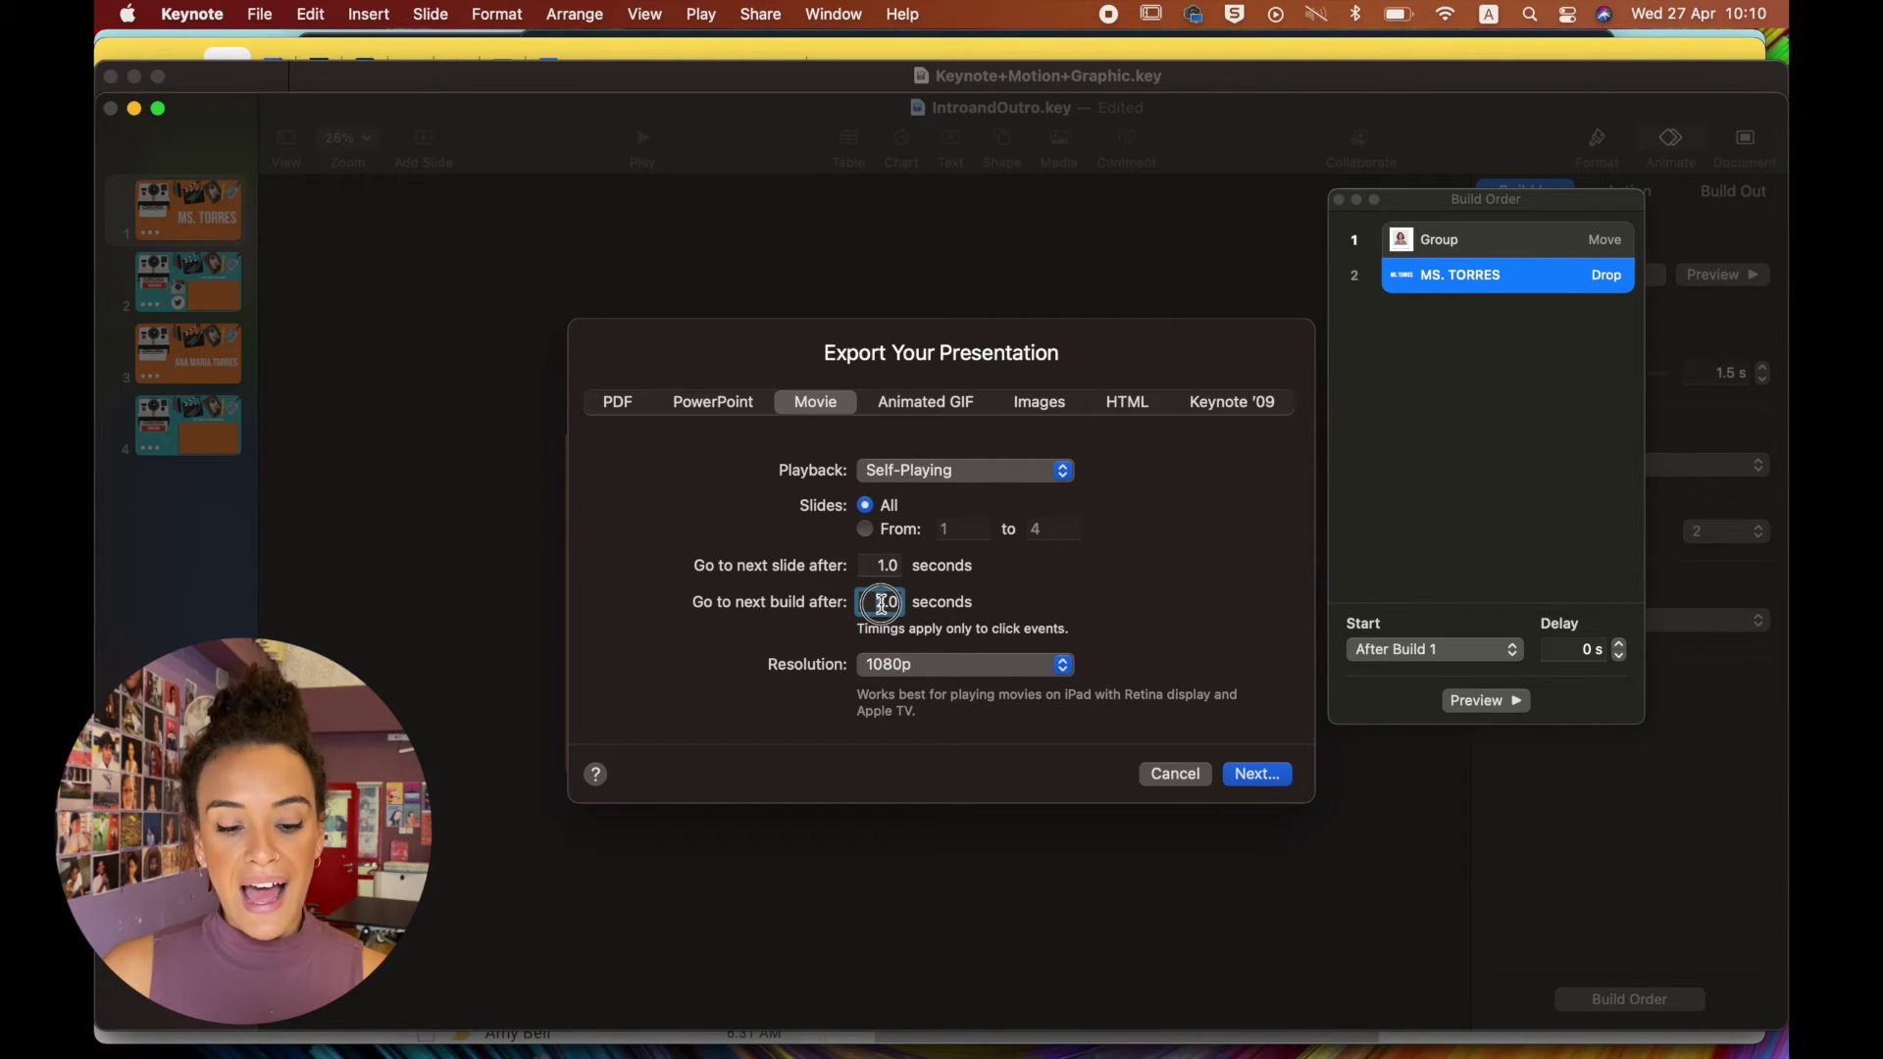
double_click(879, 602)
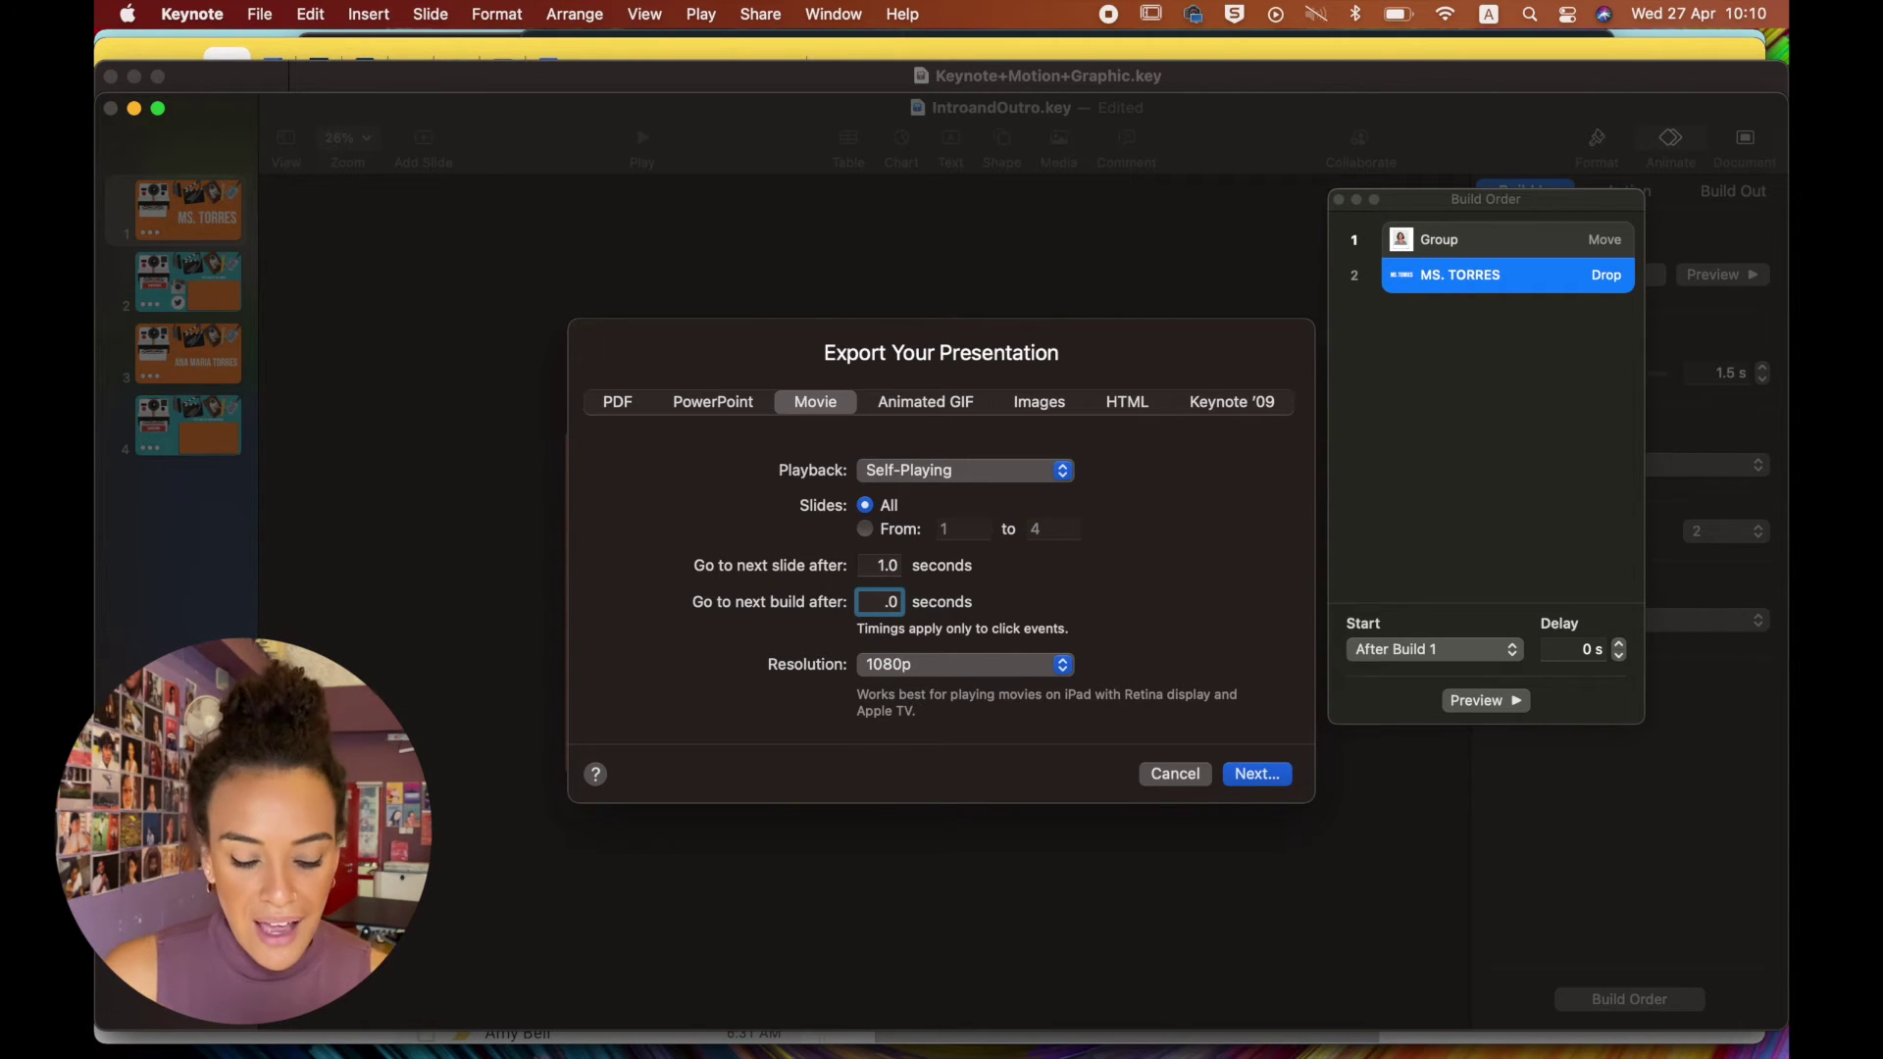
text(.5)
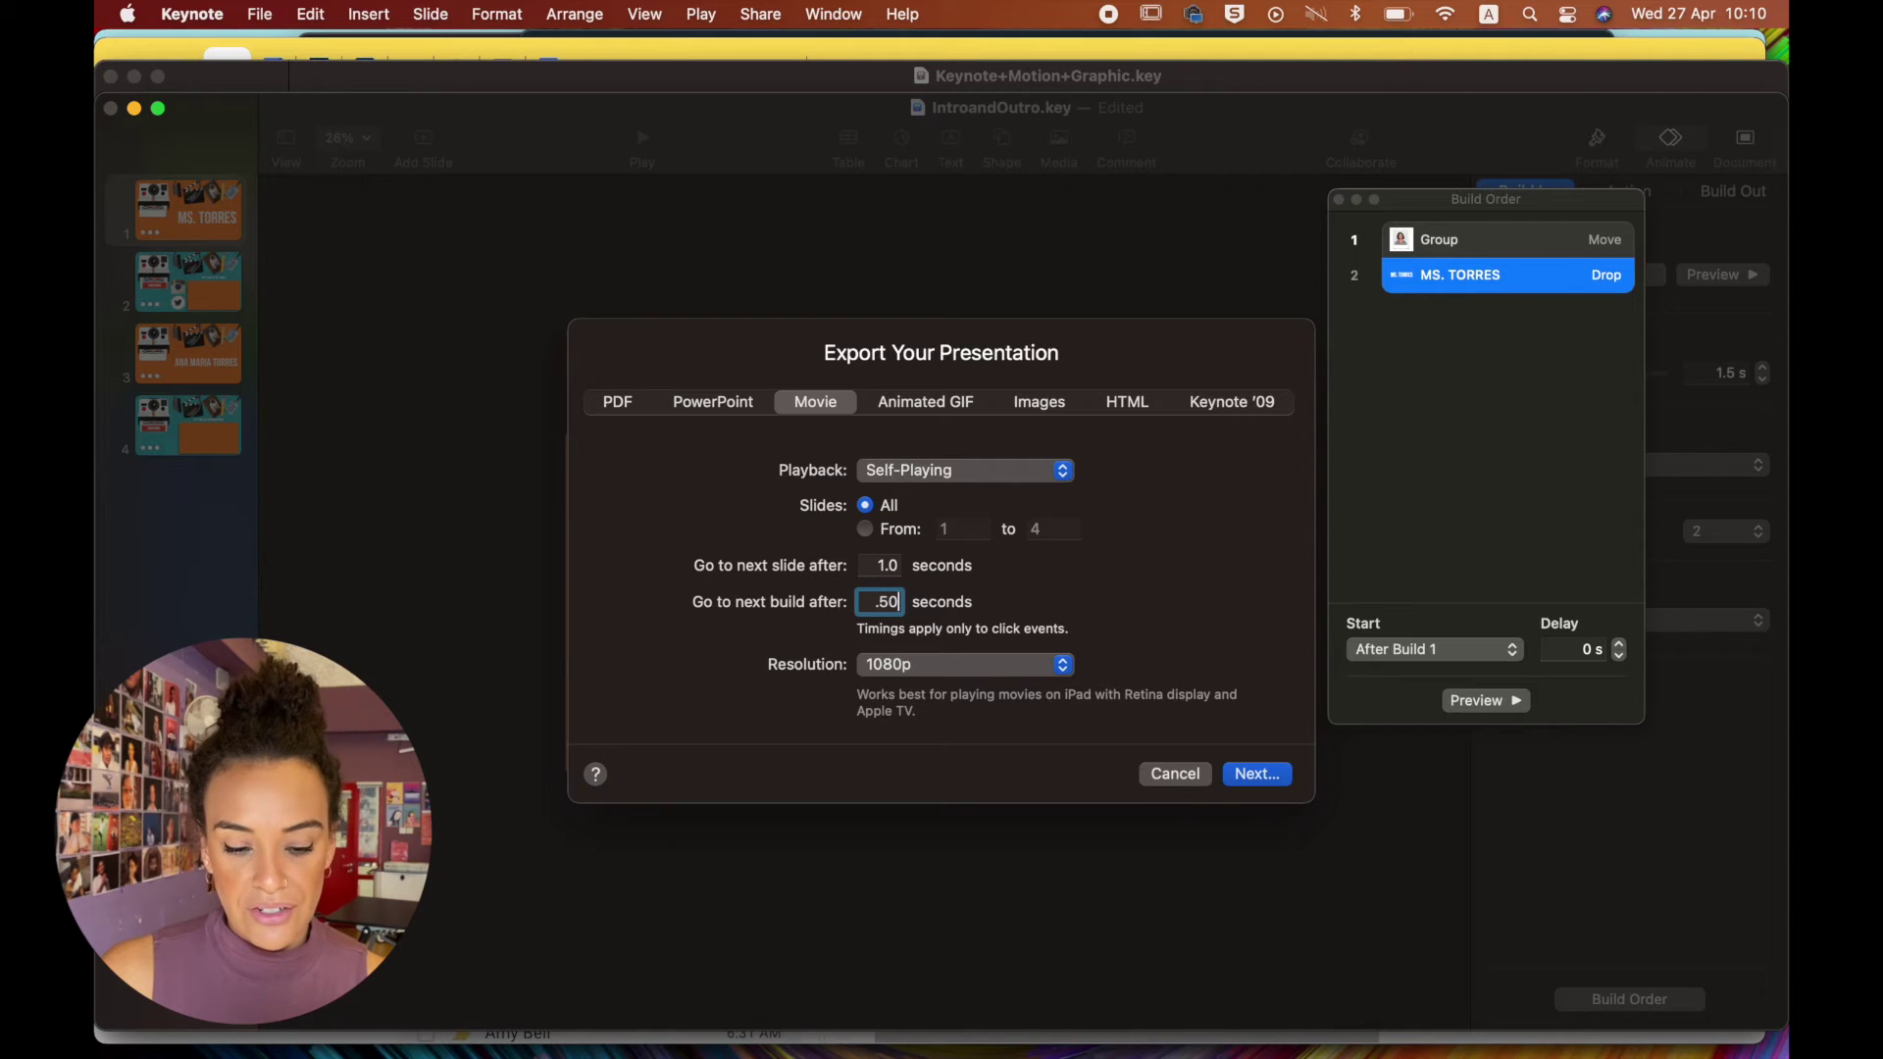
key(BackSpace)
click(941, 667)
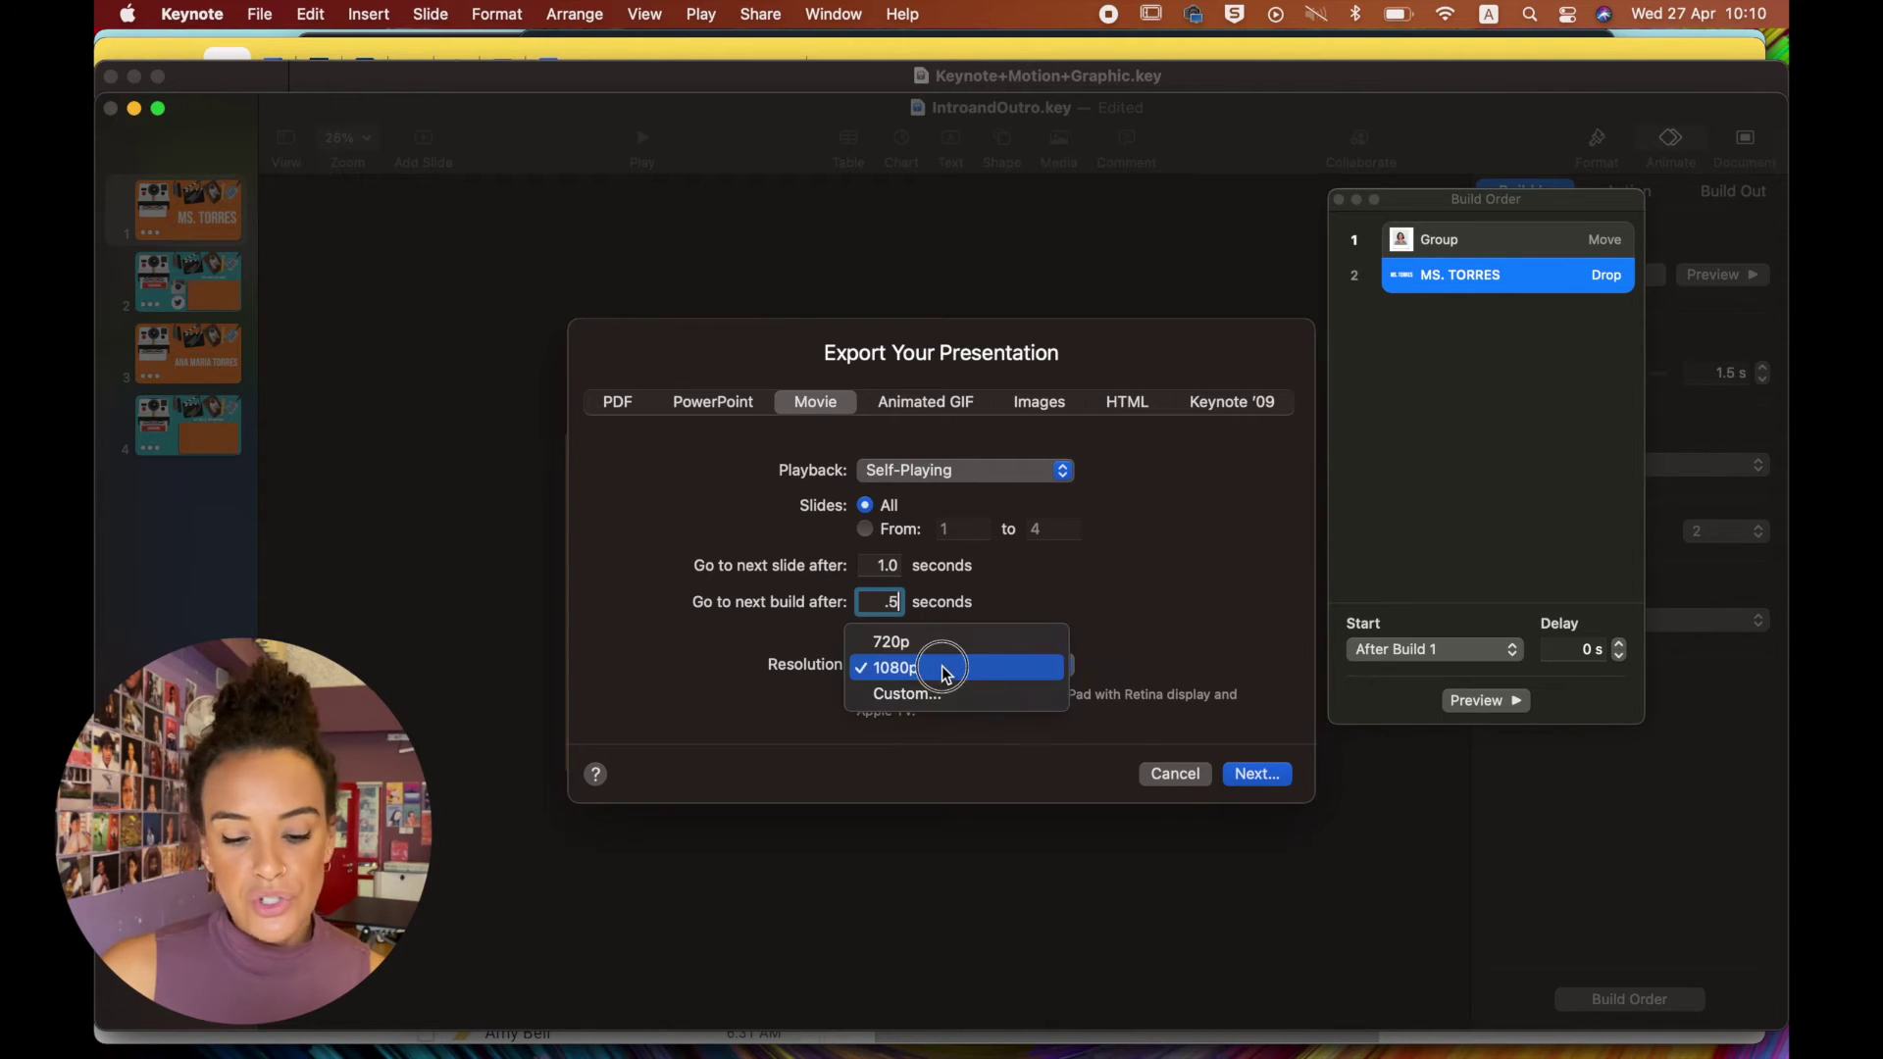
click(941, 667)
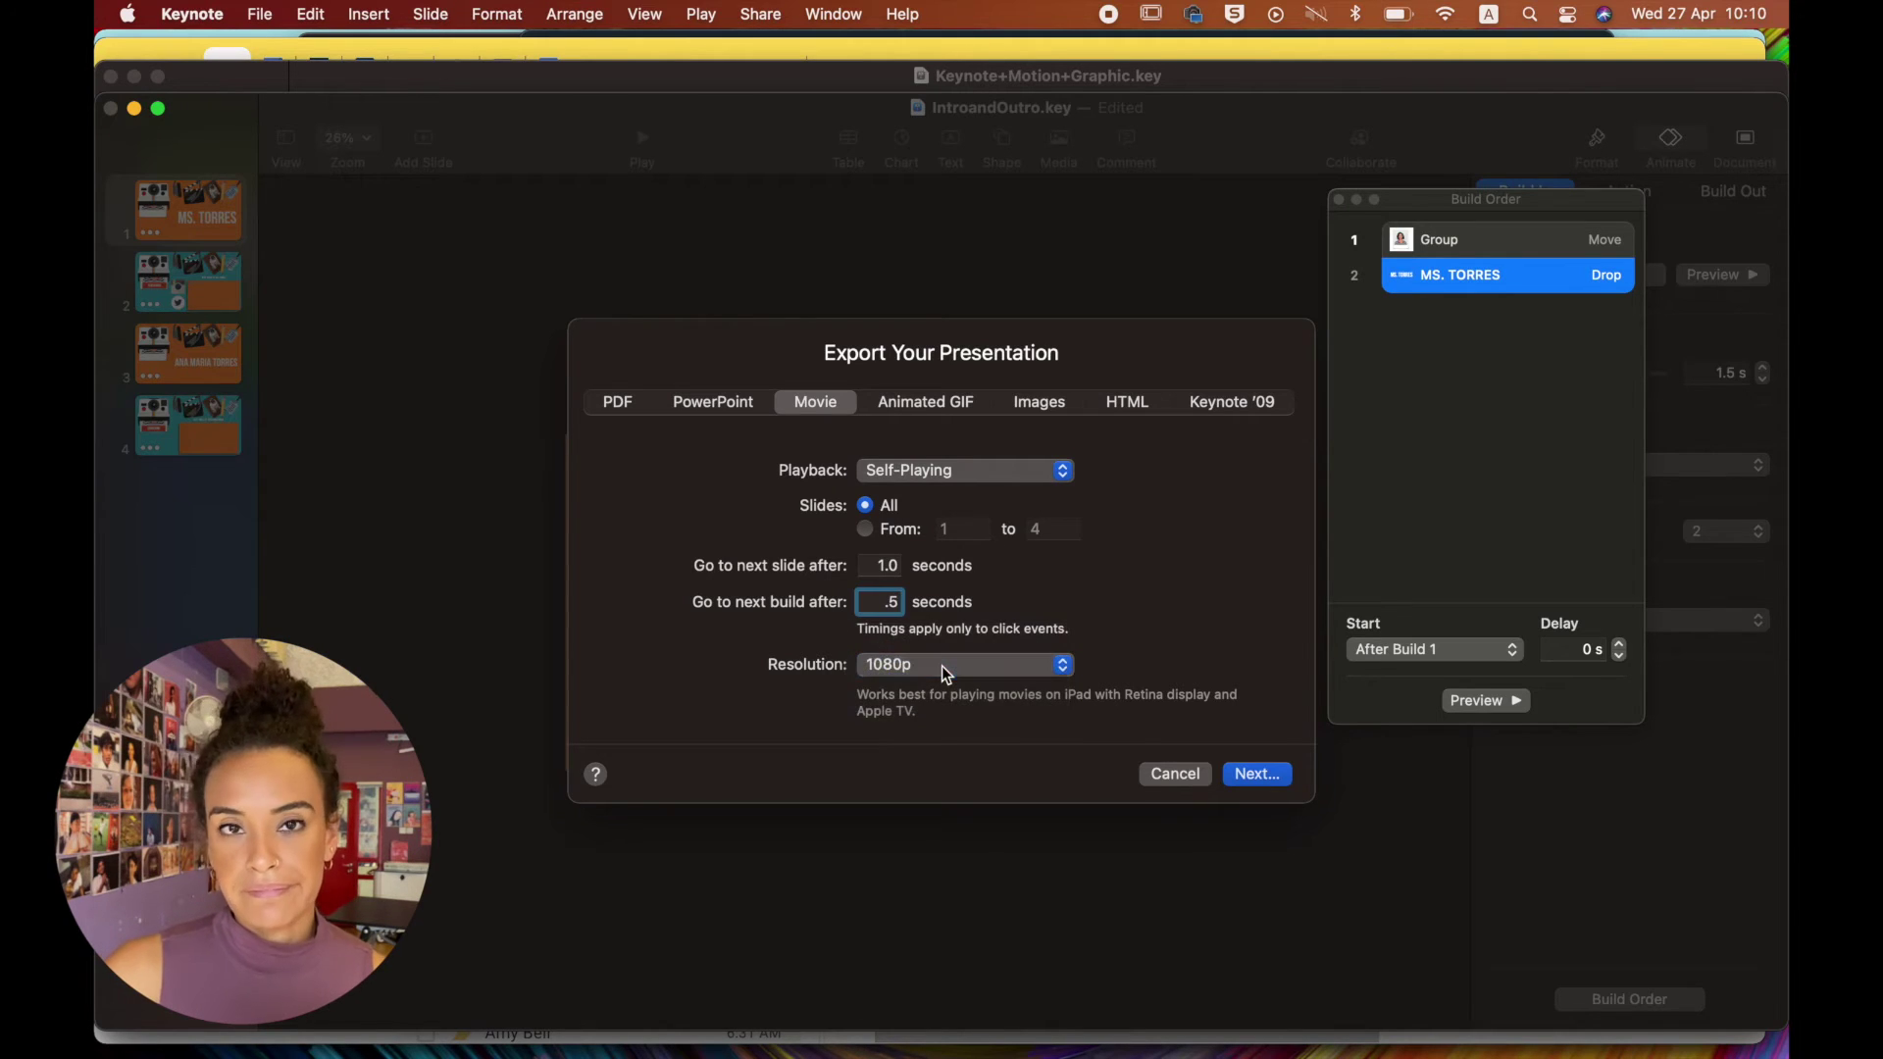
Export the movie as IntroandOutro into the Documents folder.
click(1254, 781)
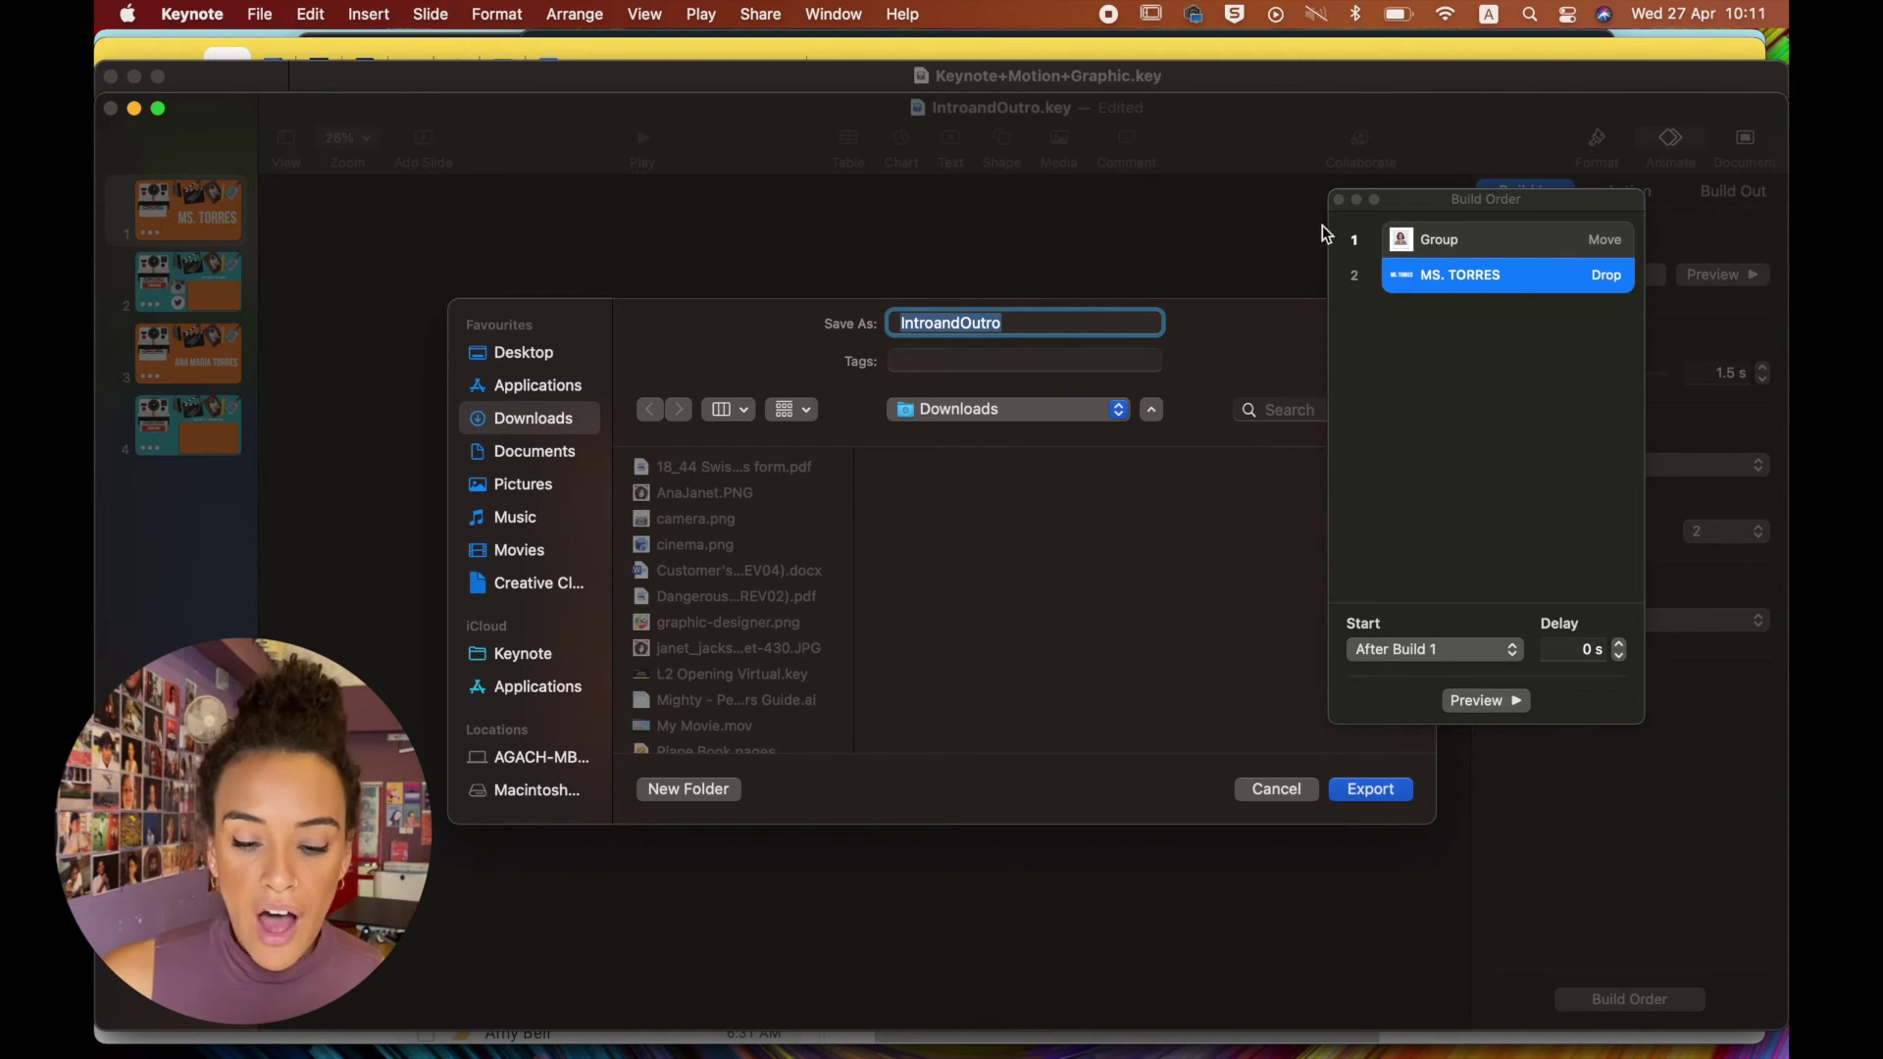
click(1337, 199)
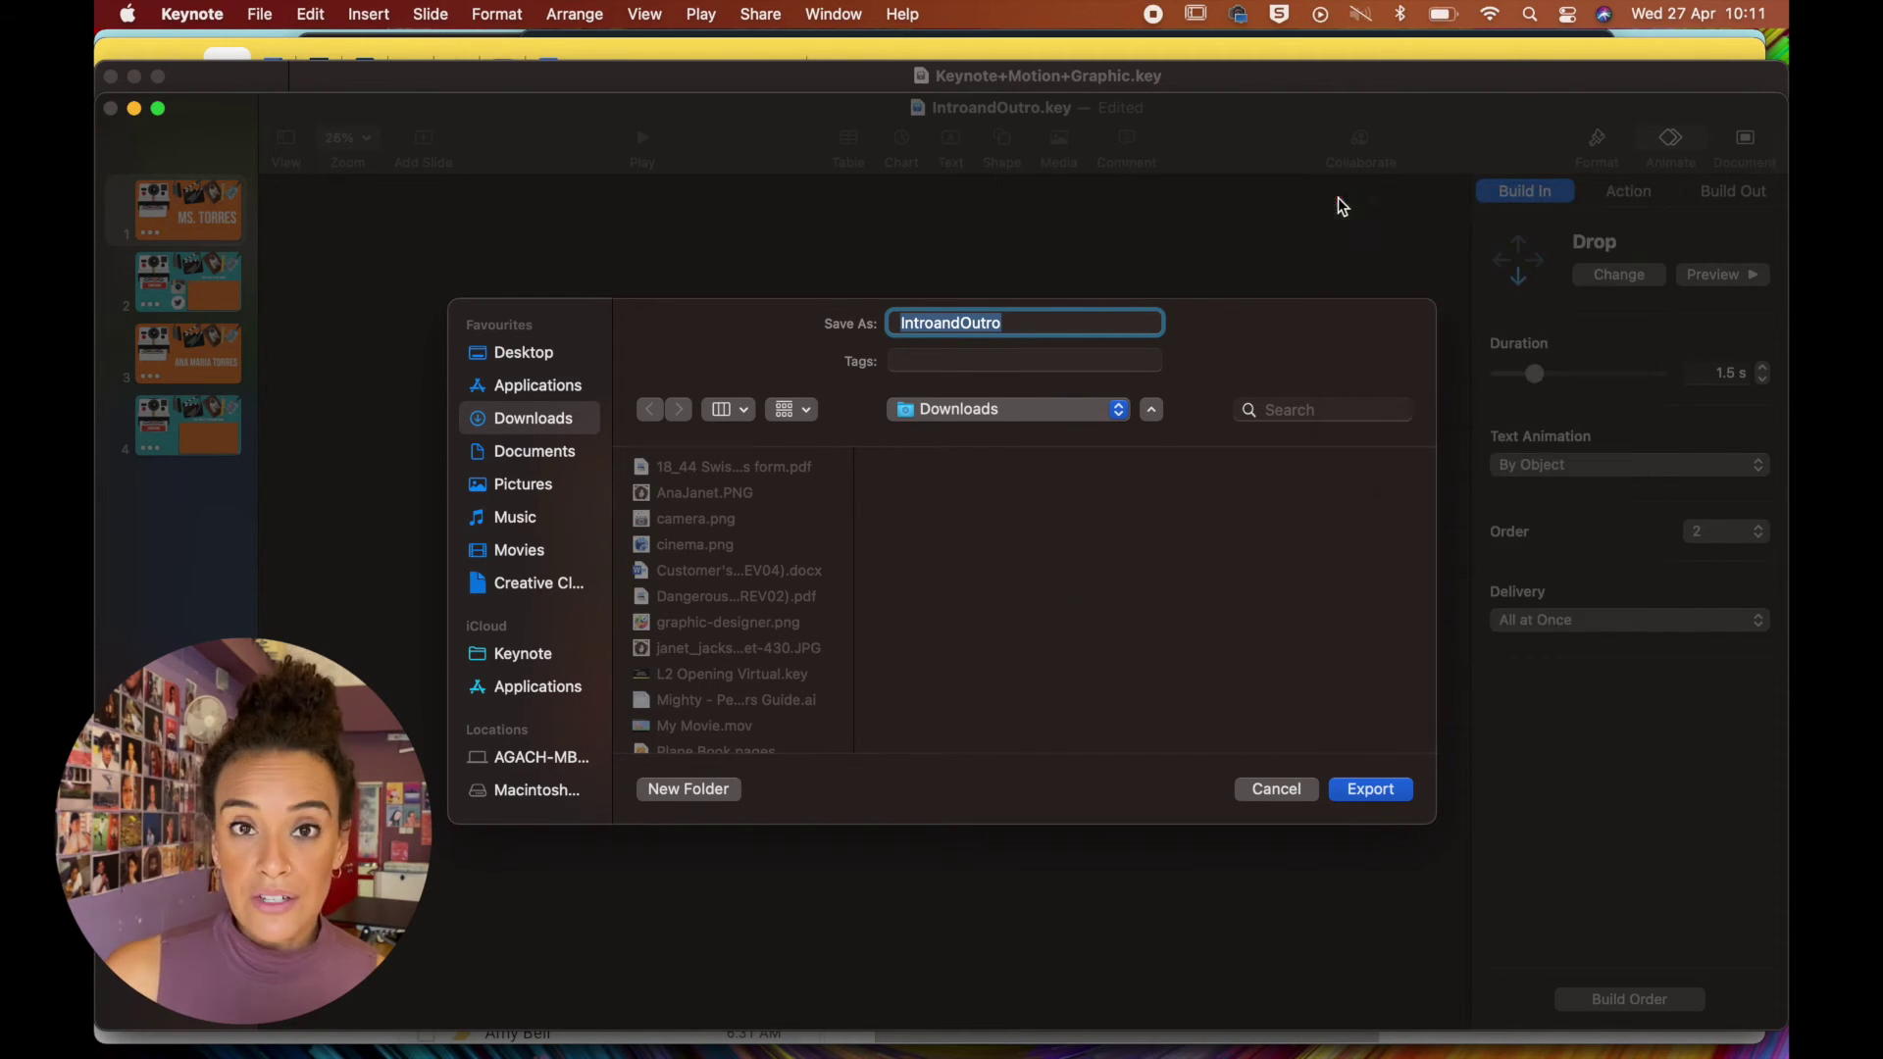
click(1150, 410)
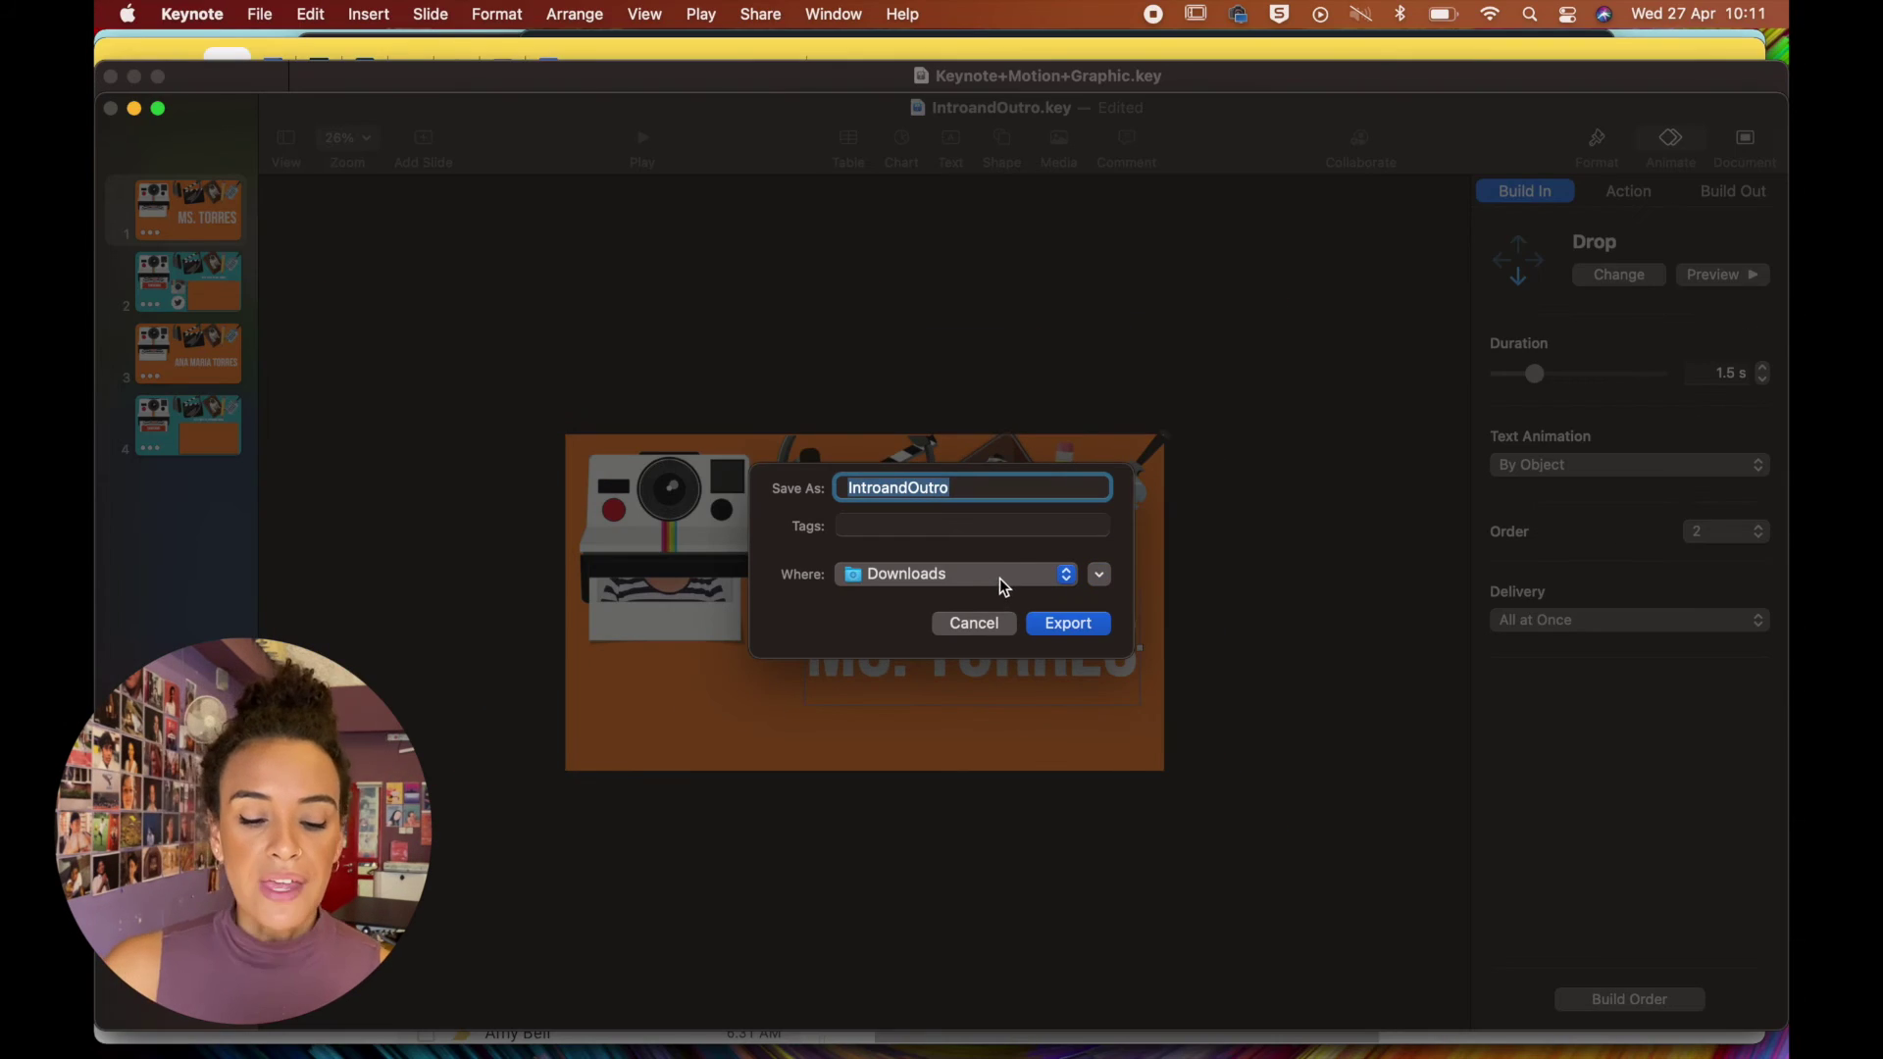
click(999, 578)
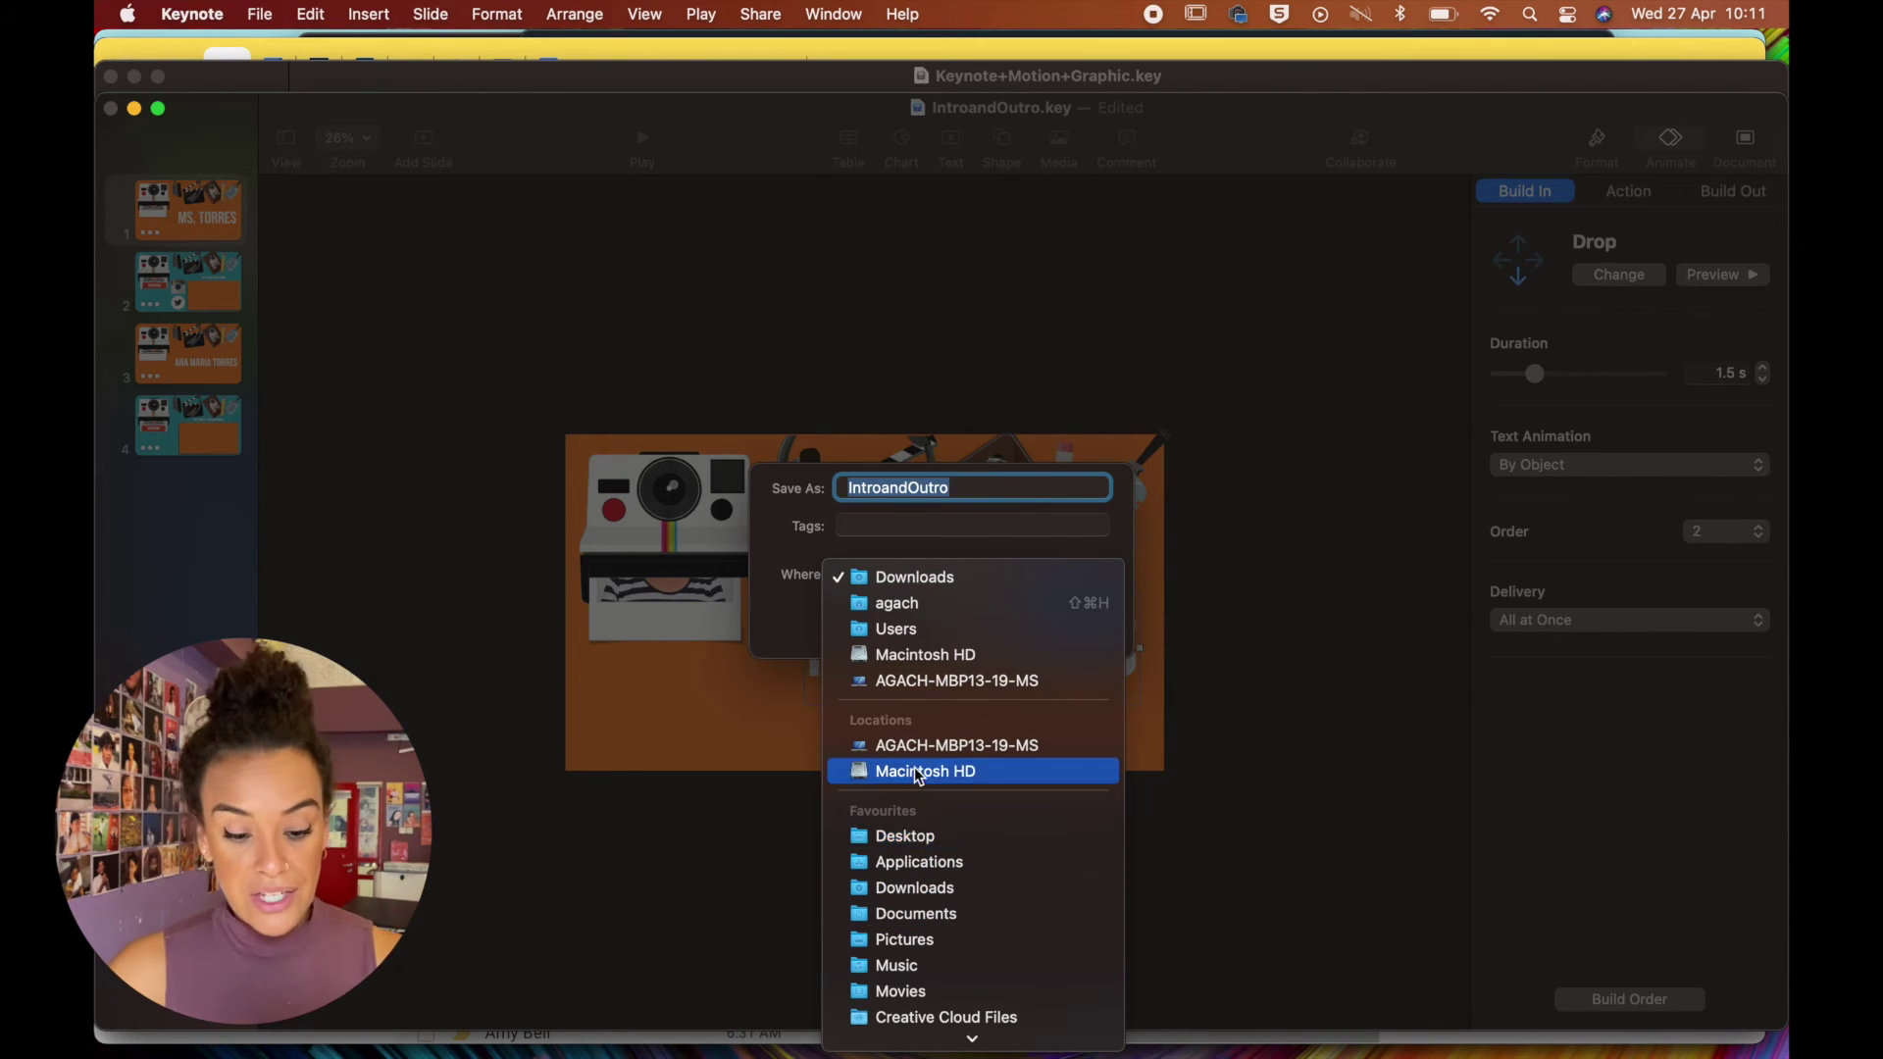
click(947, 917)
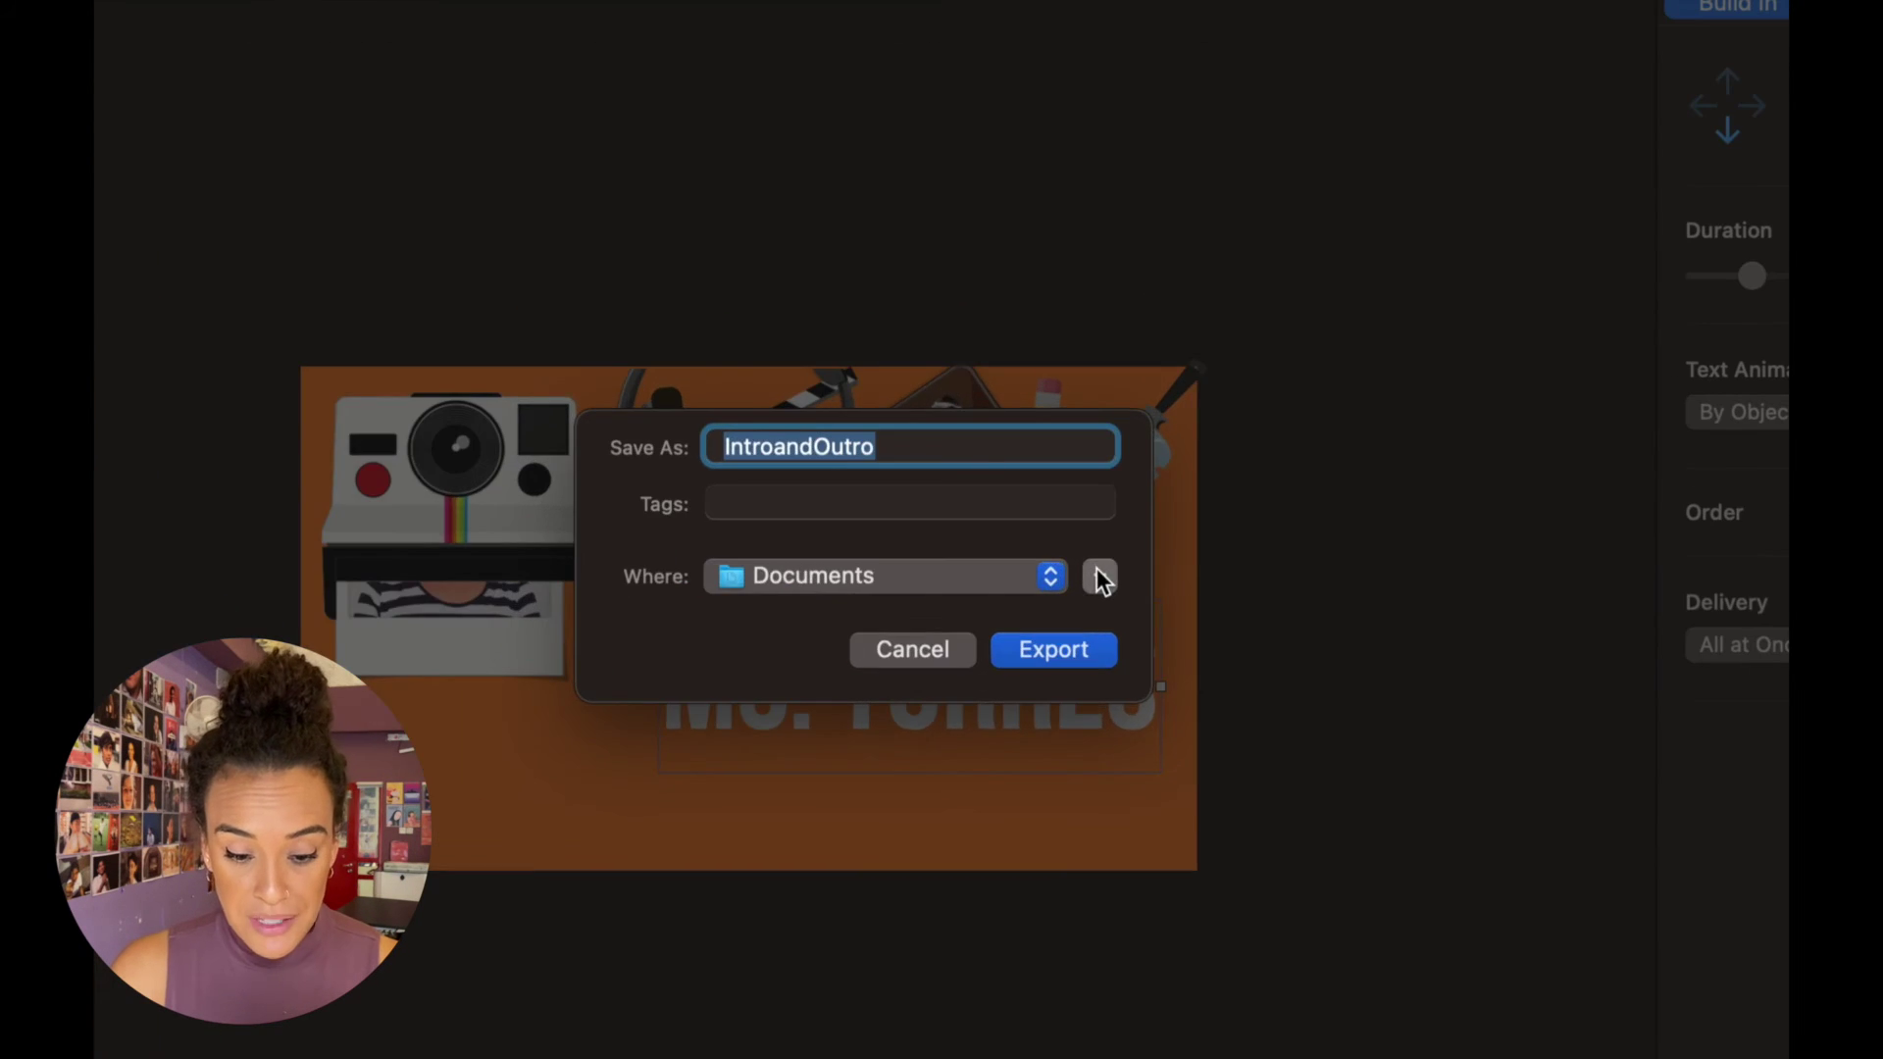
click(1099, 578)
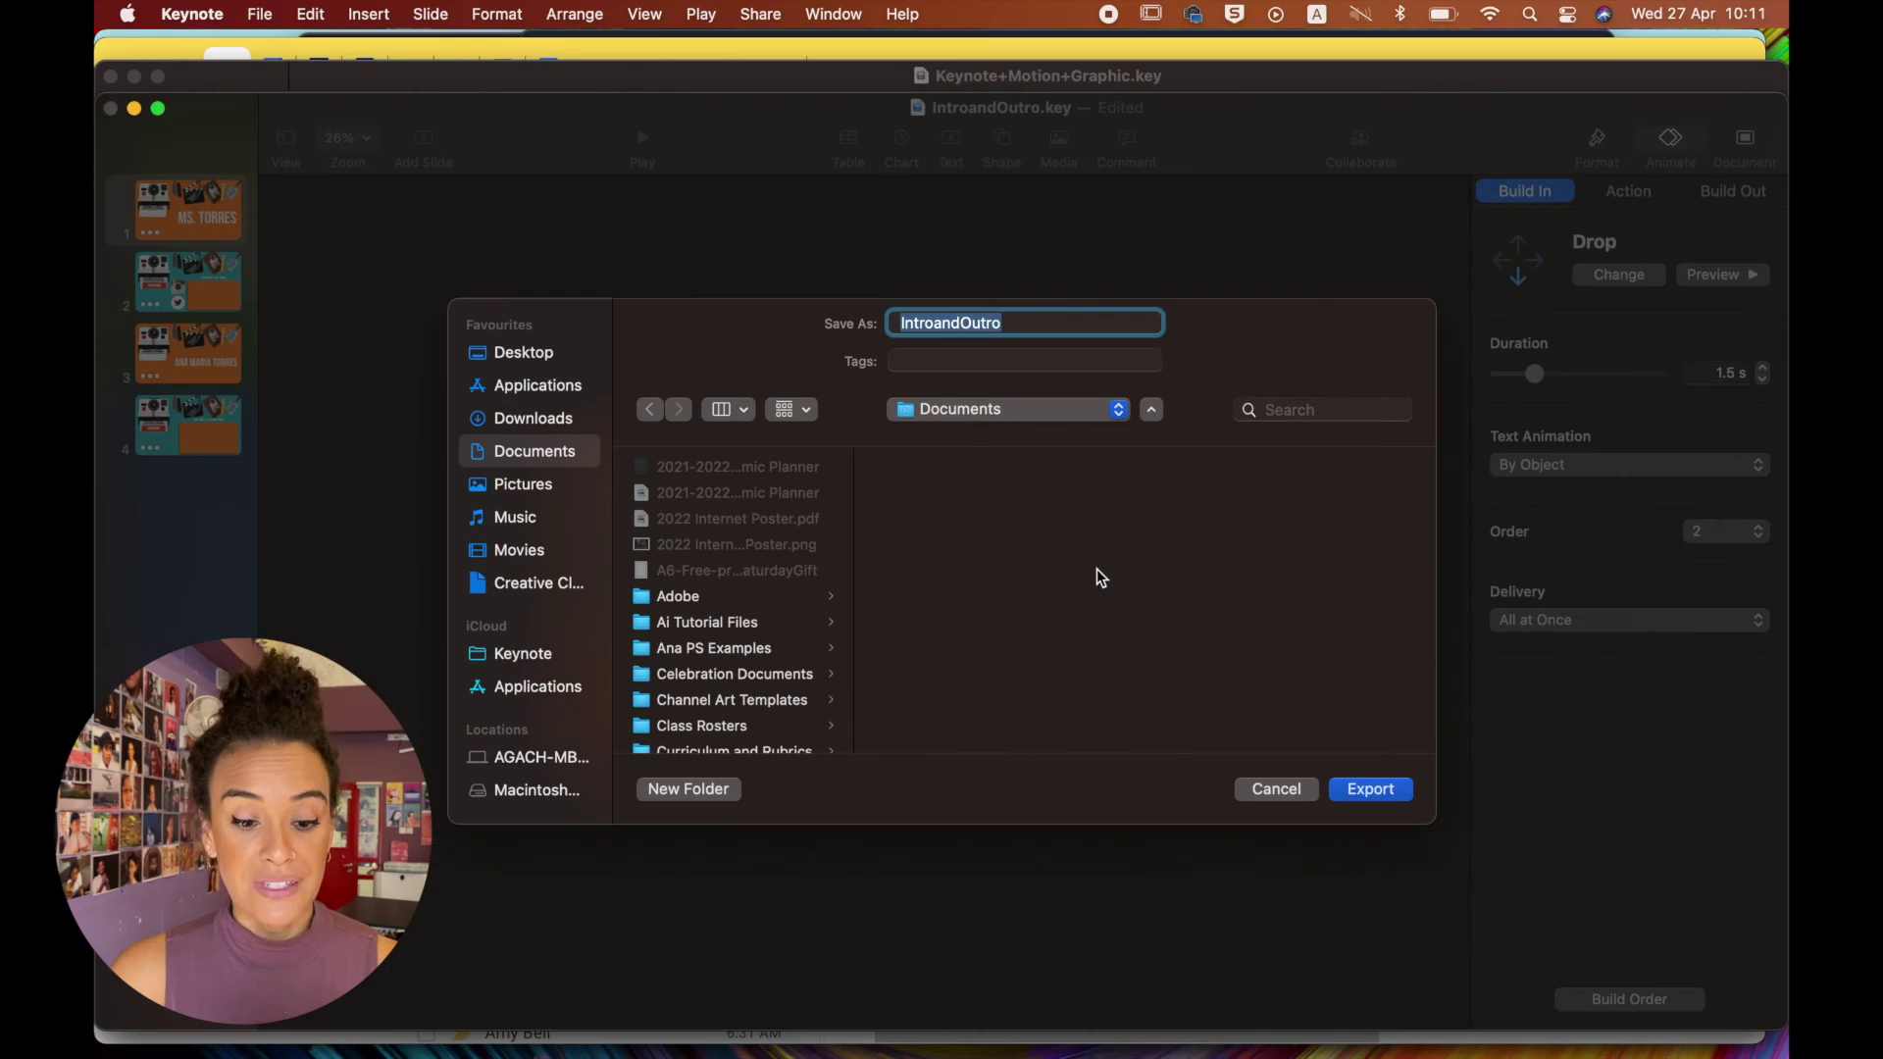
click(1387, 788)
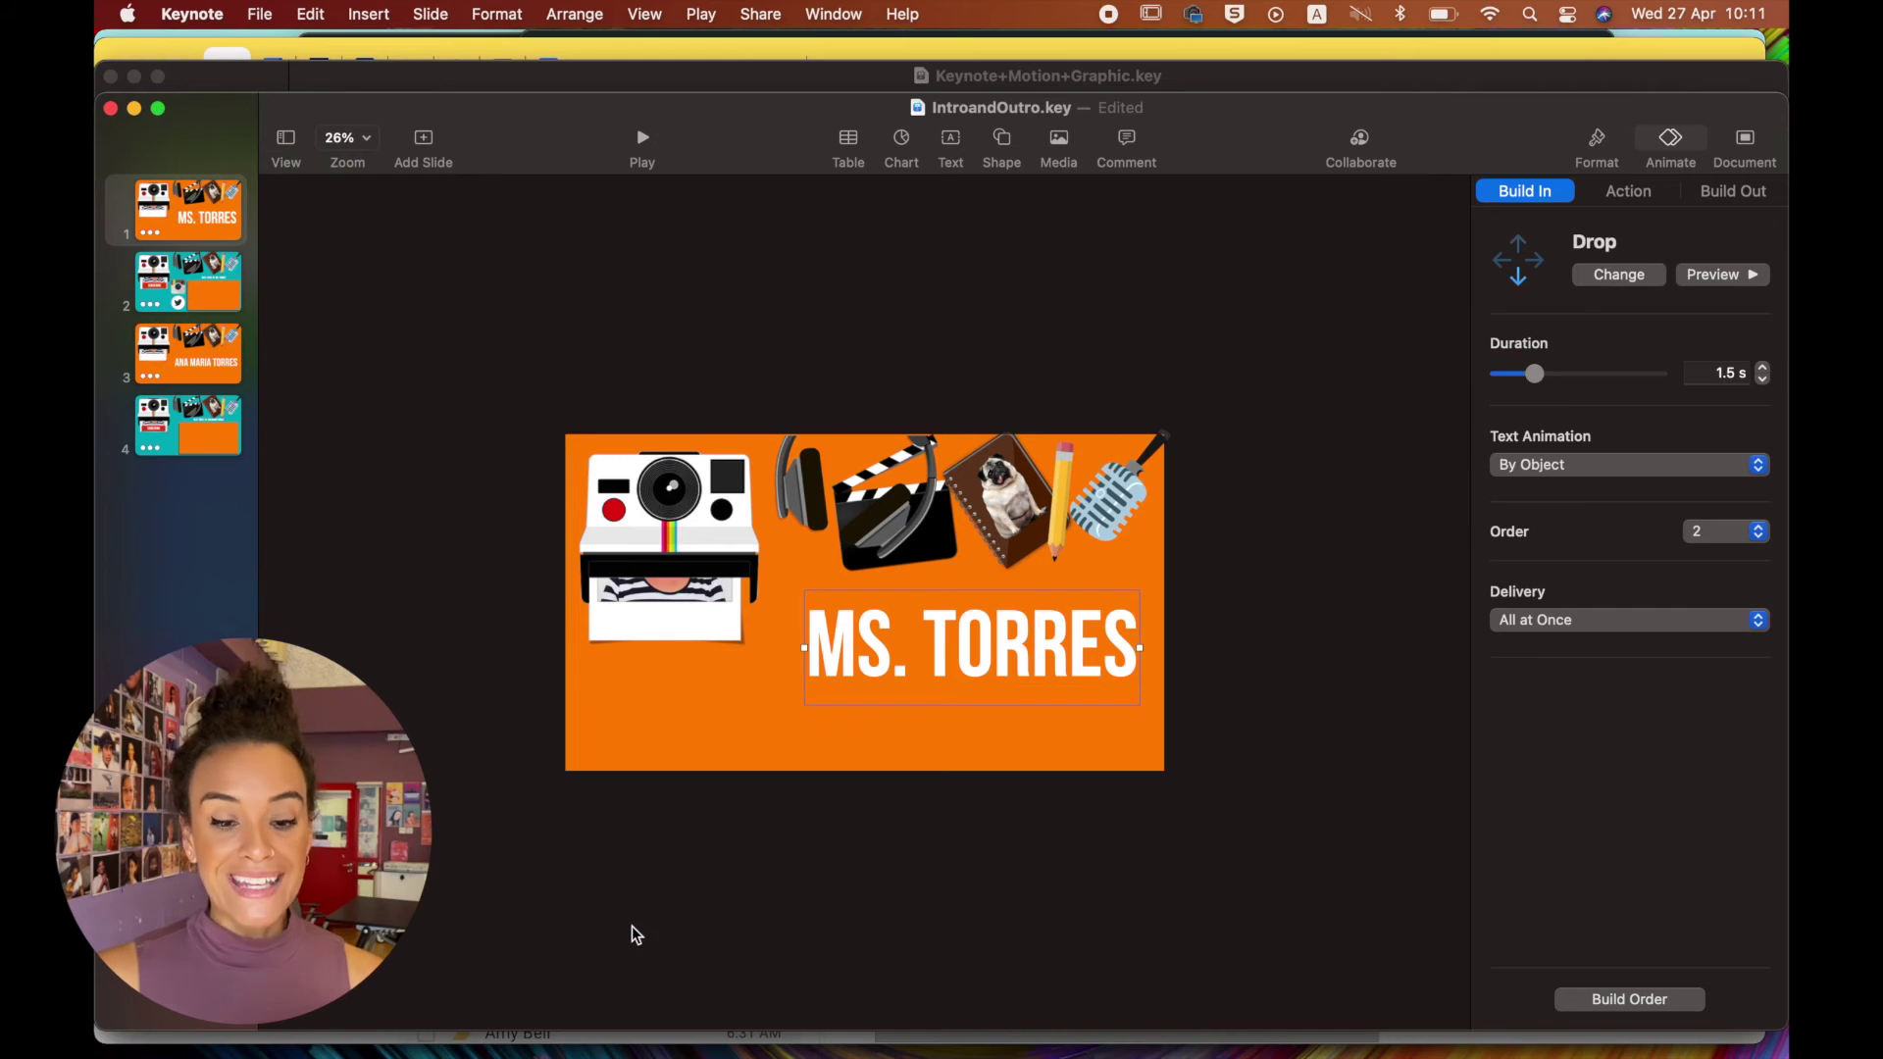
Open Documents in Finder and preview the IntroandOutro movie with Quick Look.
mouse_move(256, 1053)
click(346, 1025)
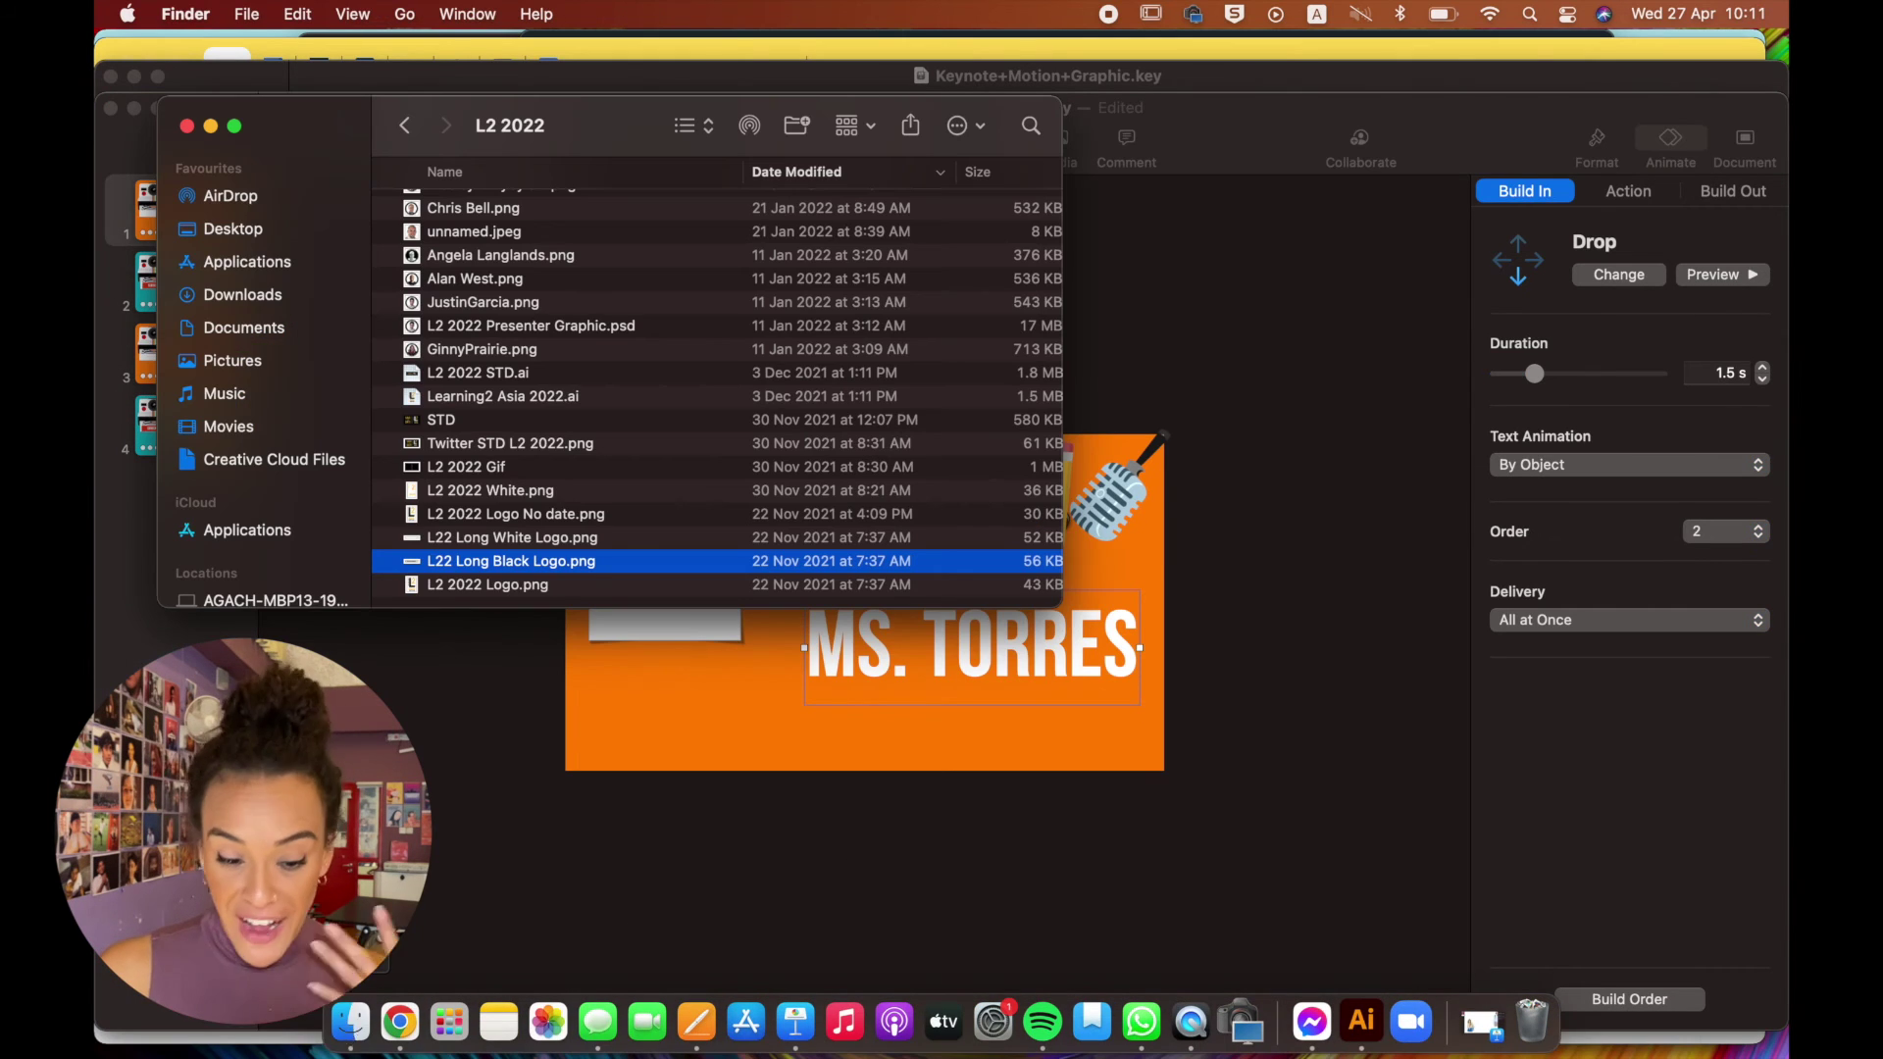
click(280, 336)
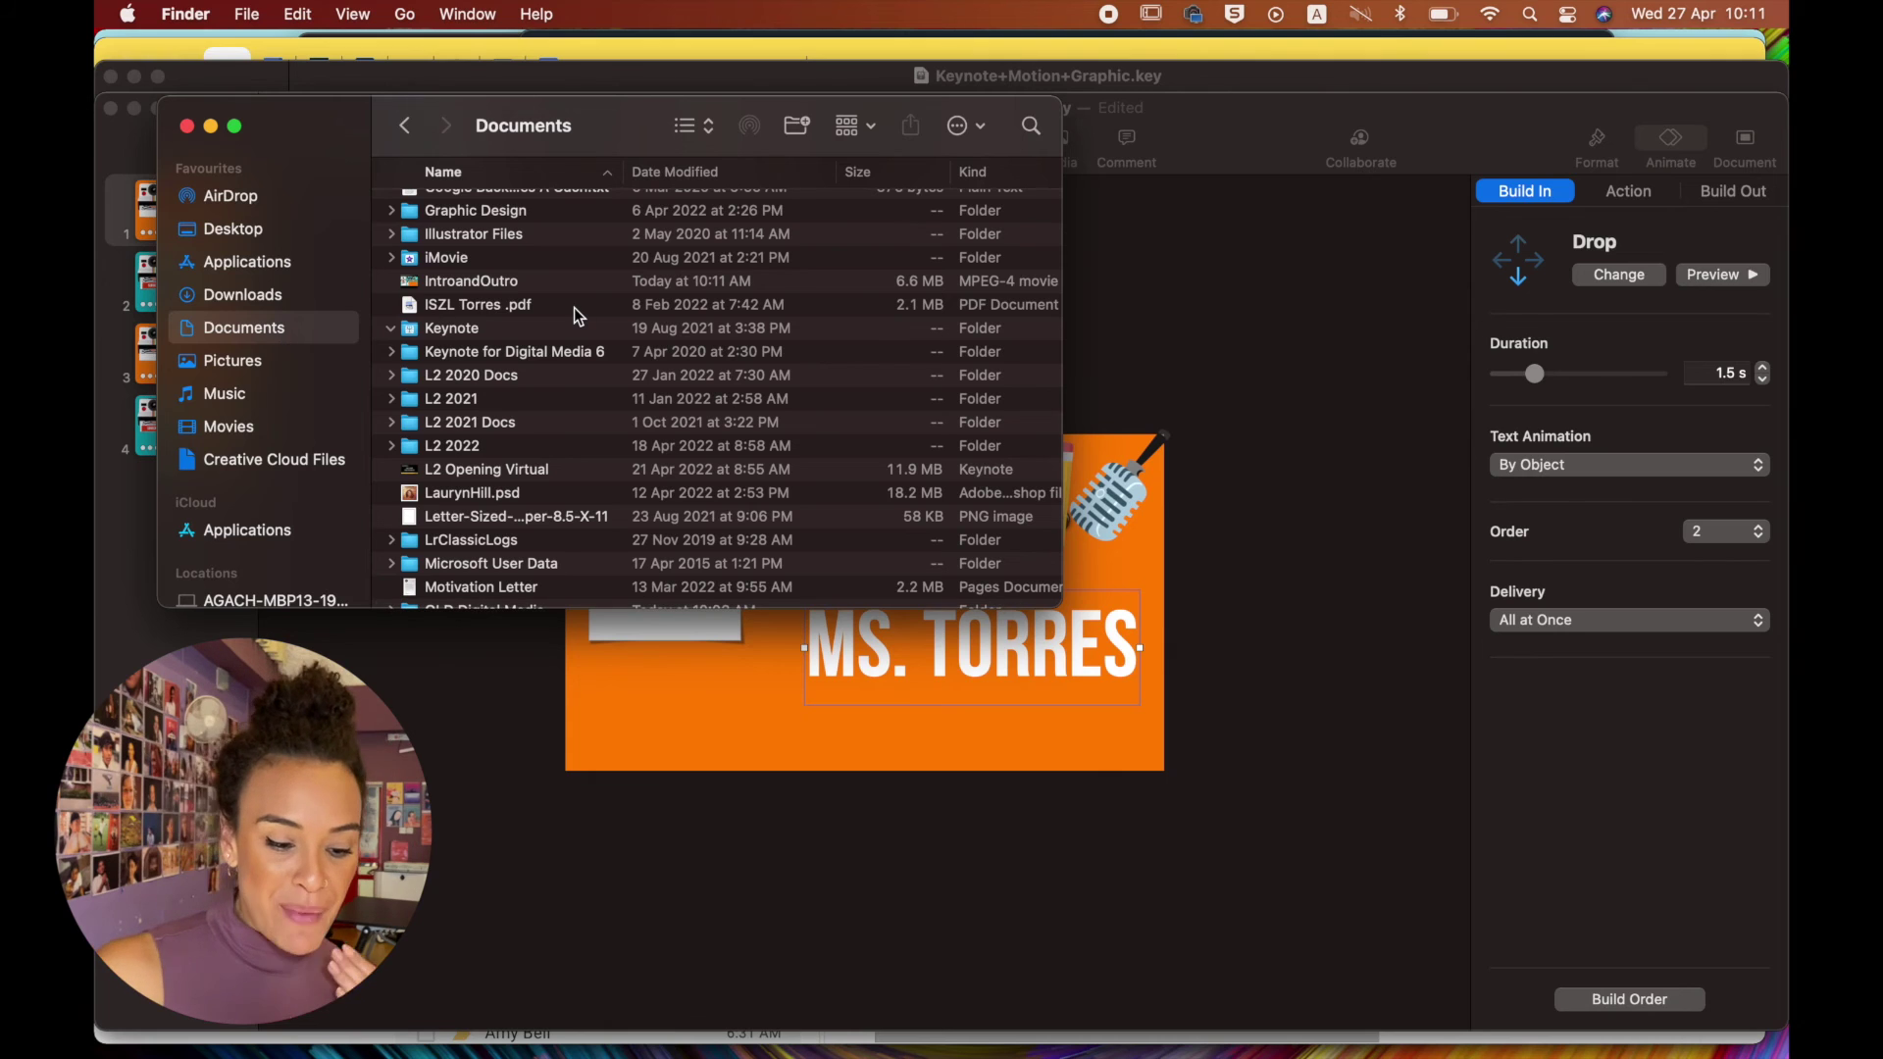
click(527, 283)
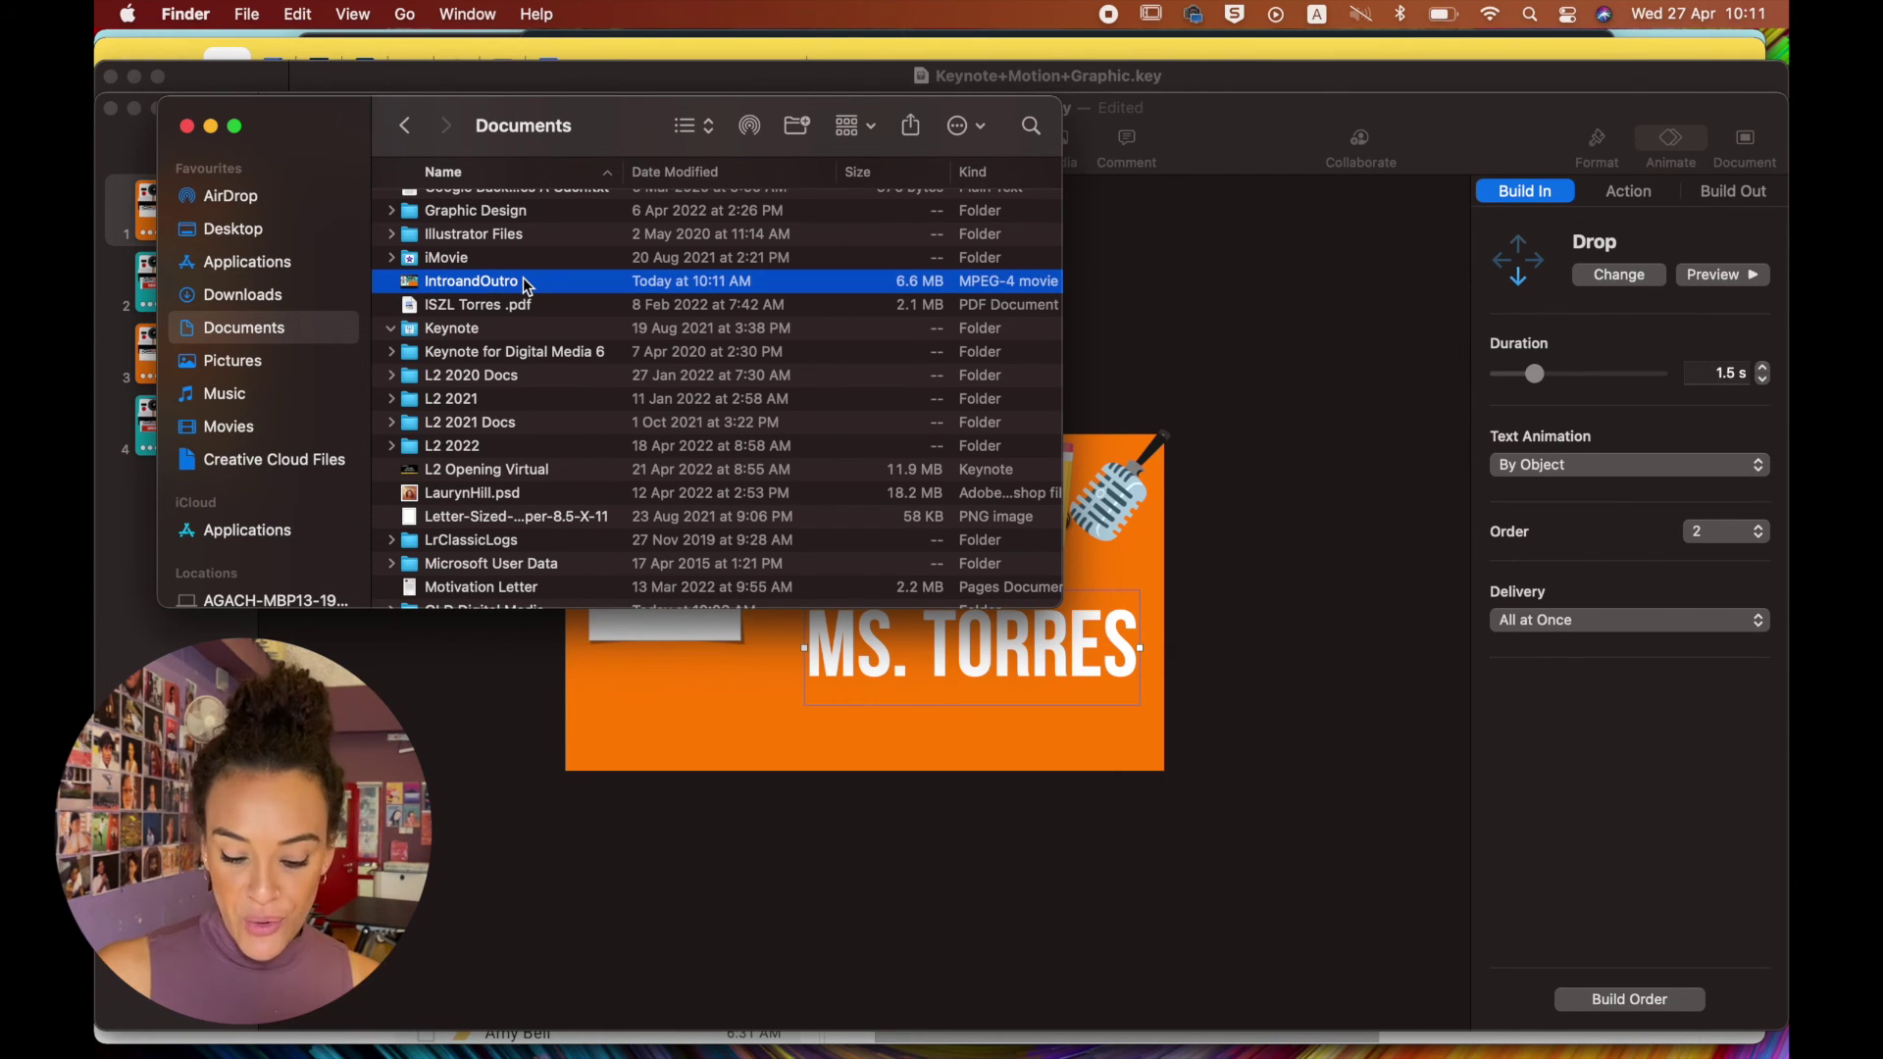
key(space)
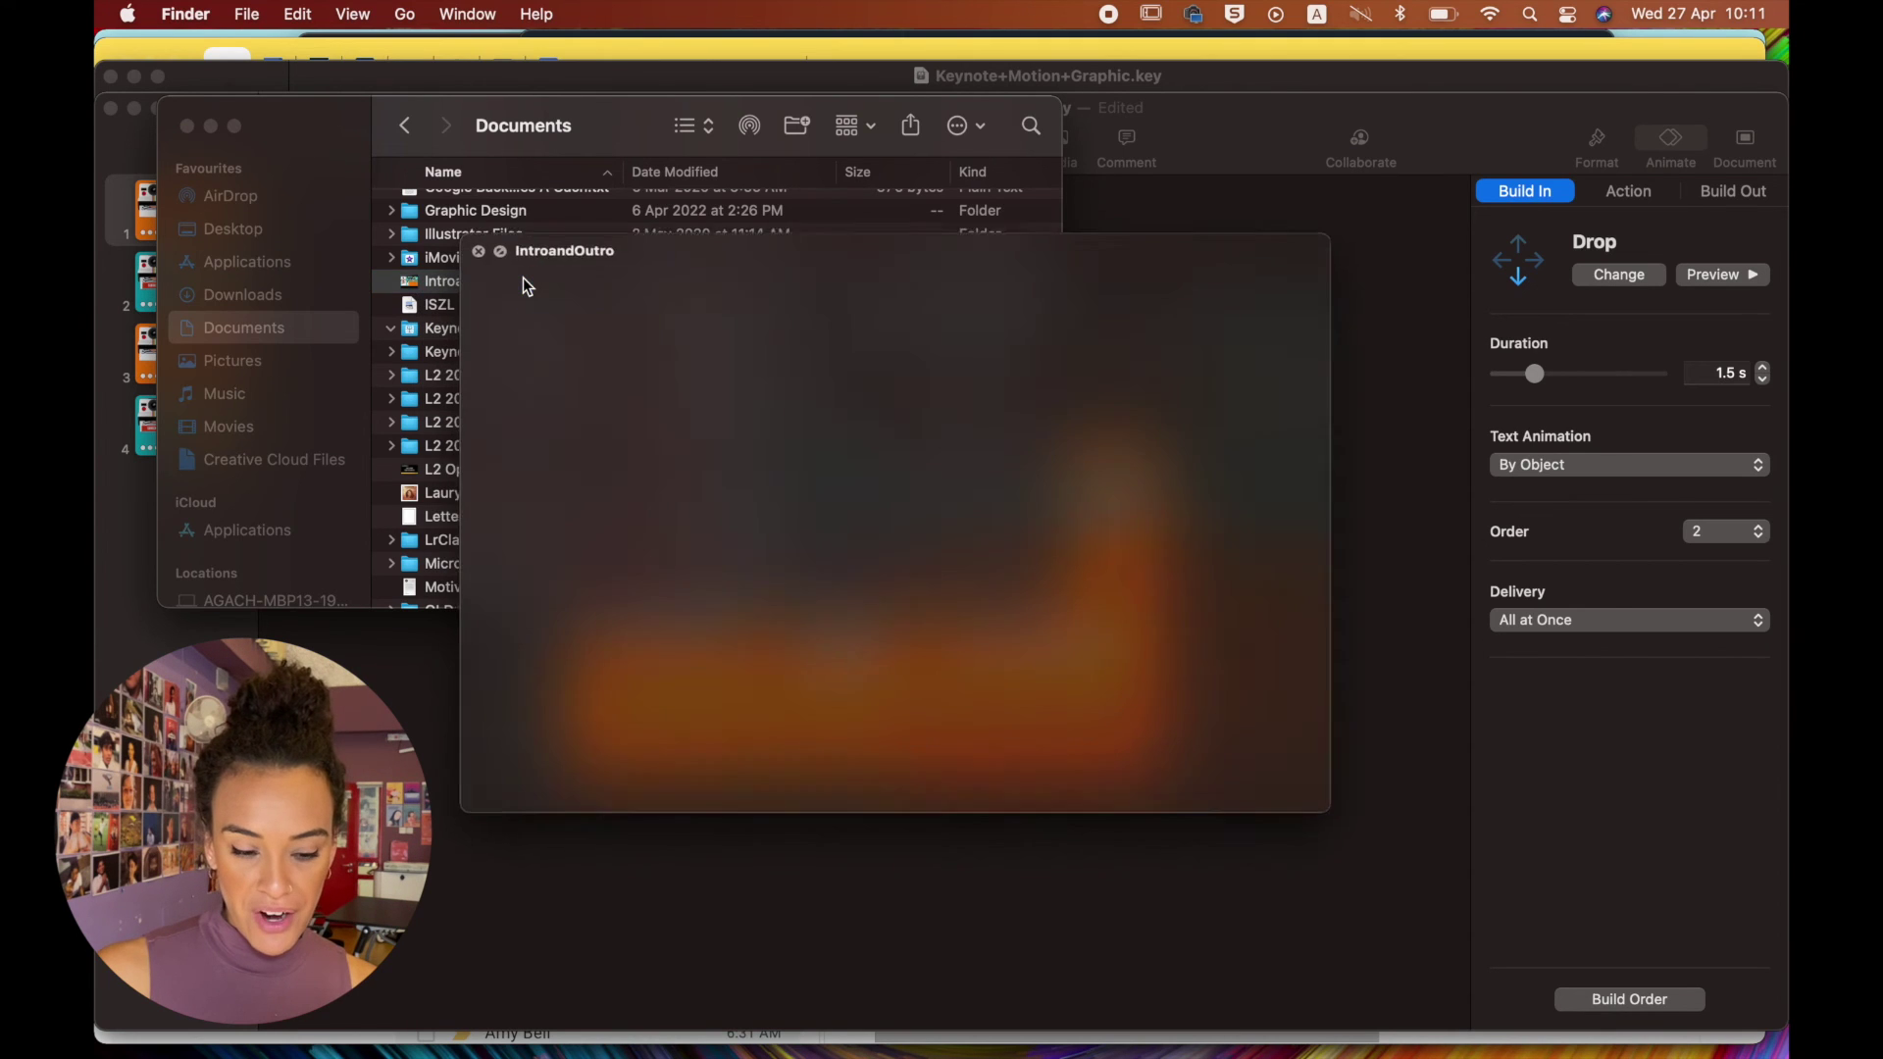